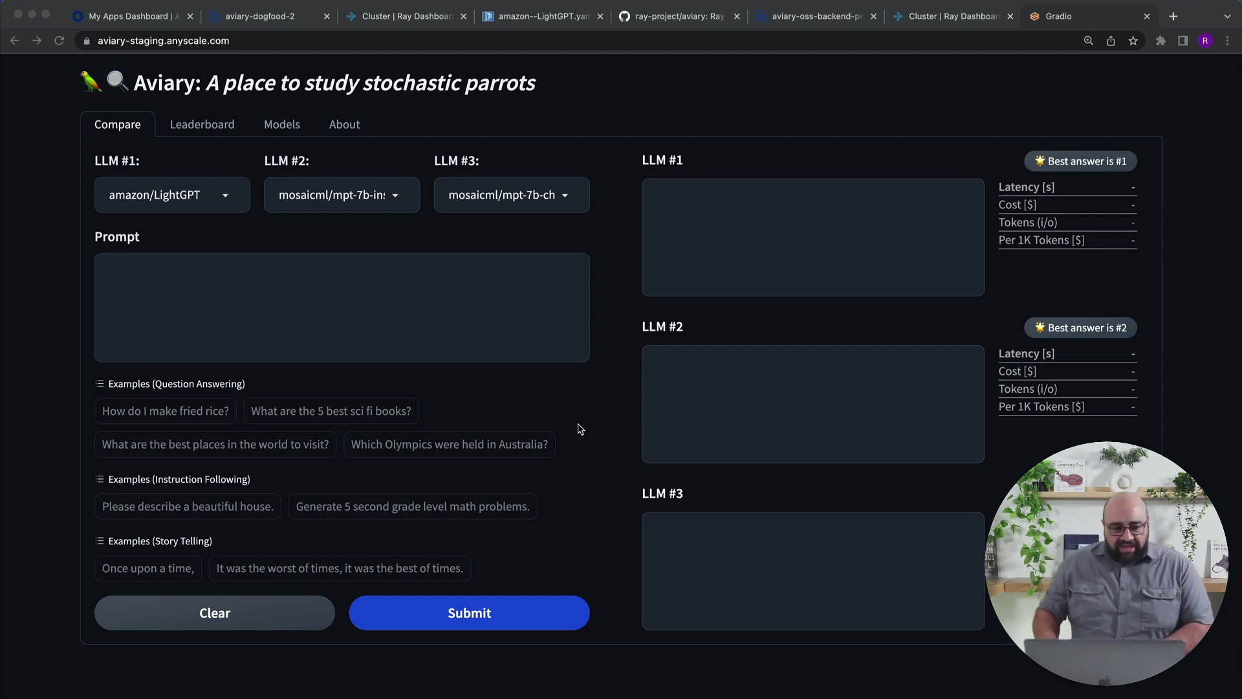
Keep amazon/LightGPT in slot one and submit the 'How do I make fried rice?' example to all three models.
click(230, 201)
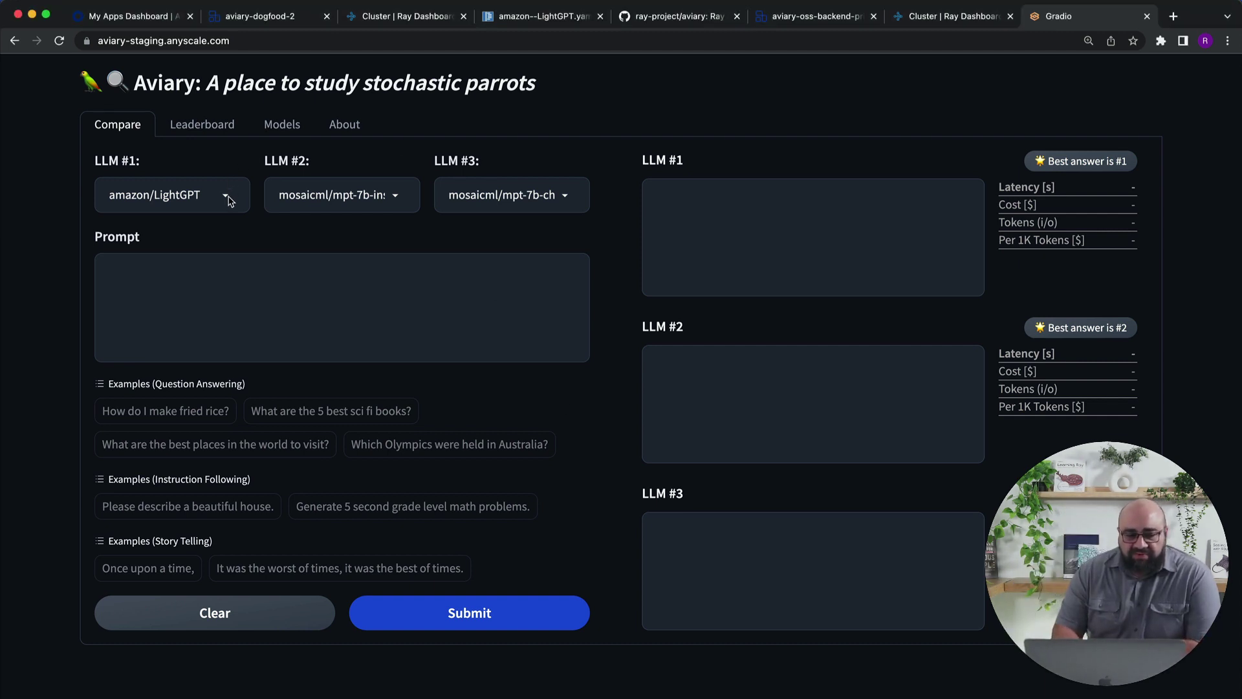
click(228, 201)
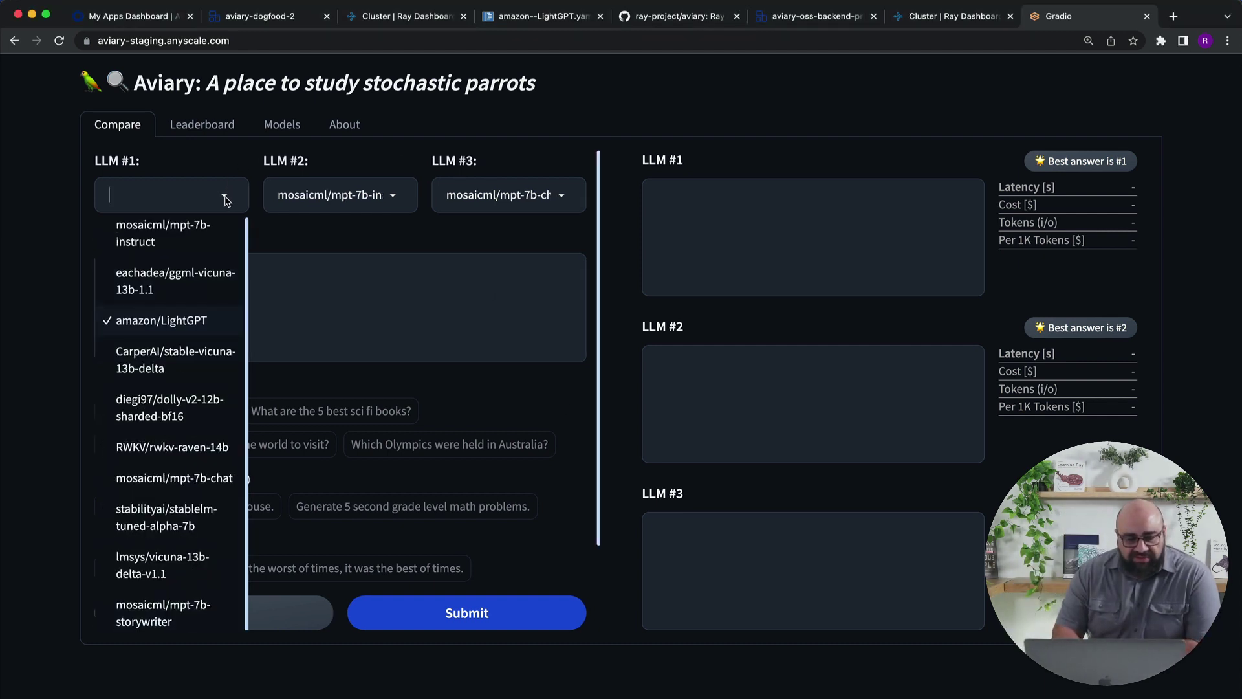
click(226, 201)
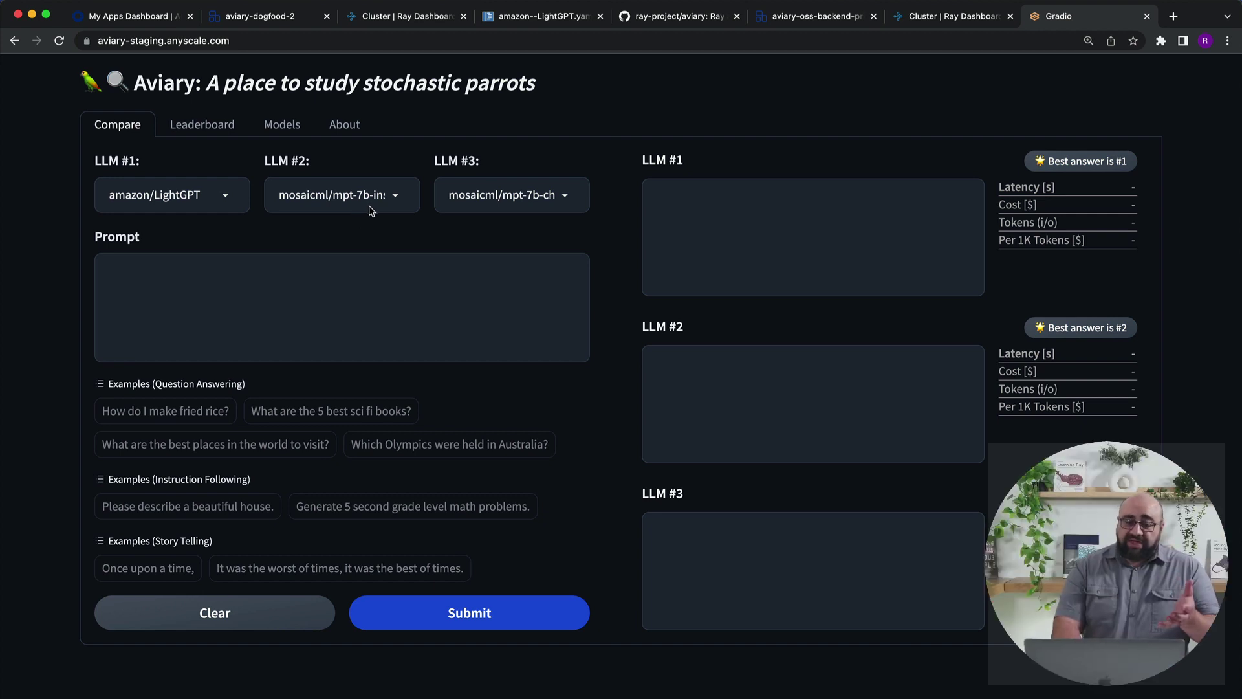
click(535, 206)
click(554, 173)
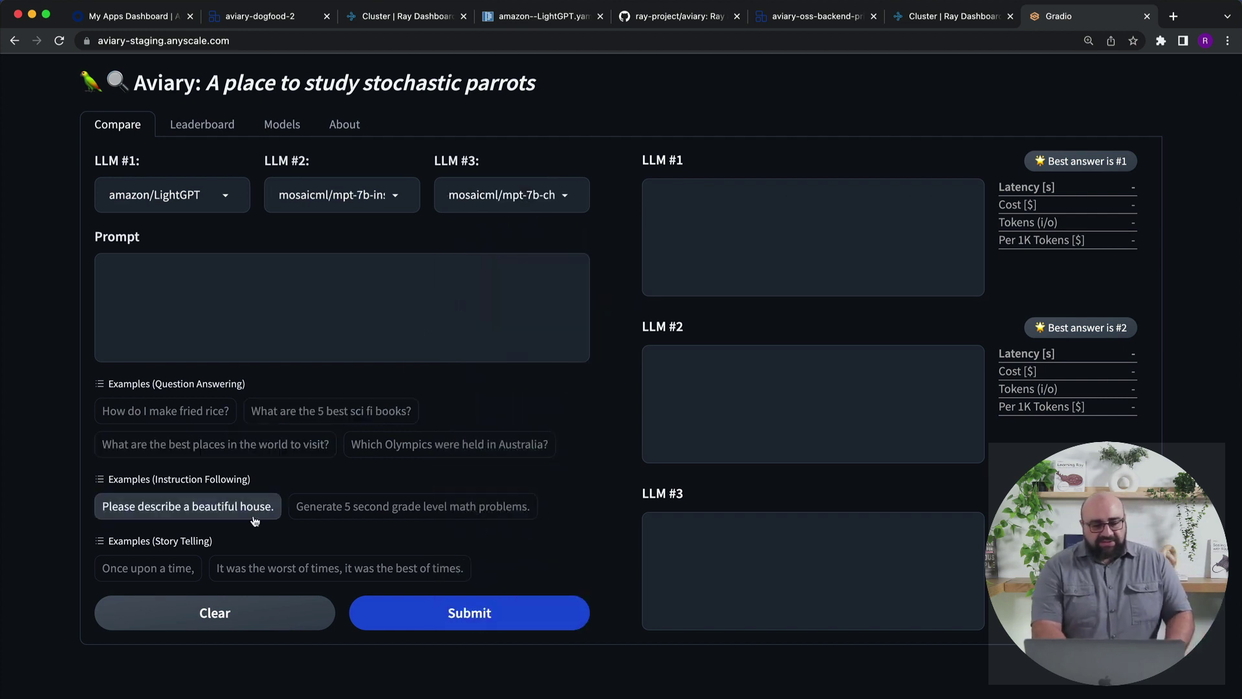
click(188, 421)
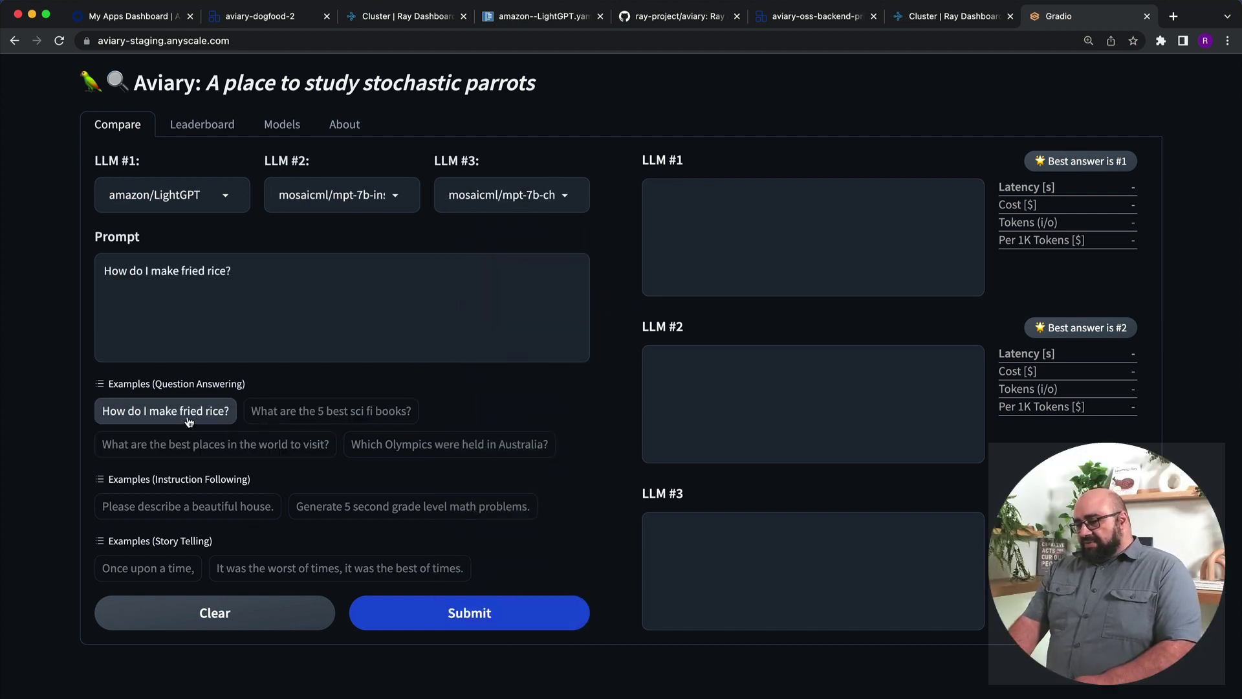
click(470, 620)
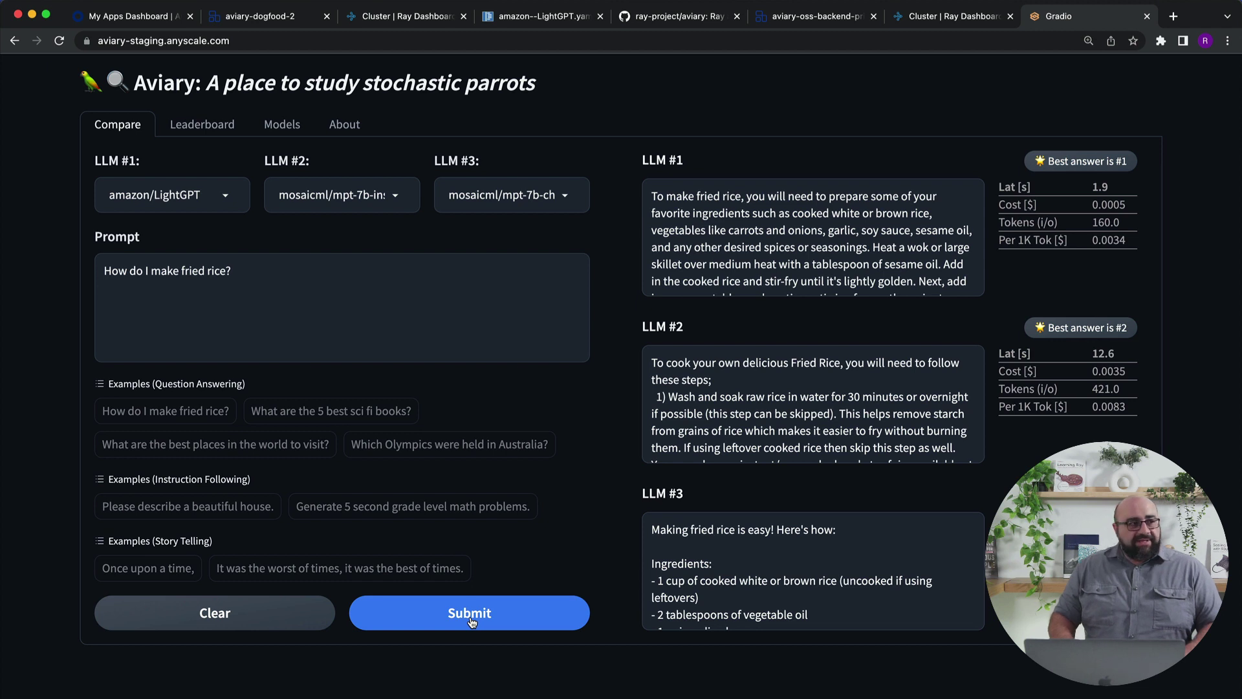
Read the three fried-rice answers and vote LLM #3 (mpt-7b-chat) as the best answer.
click(492, 598)
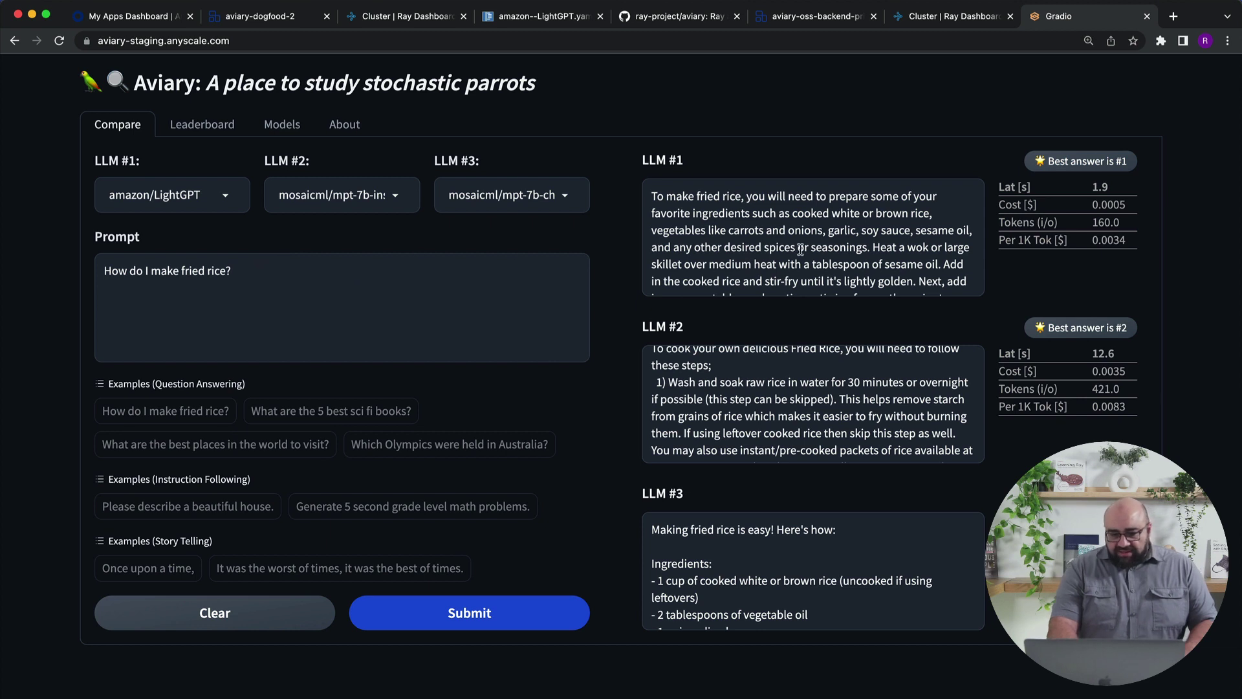
scroll(801, 255, down, 5)
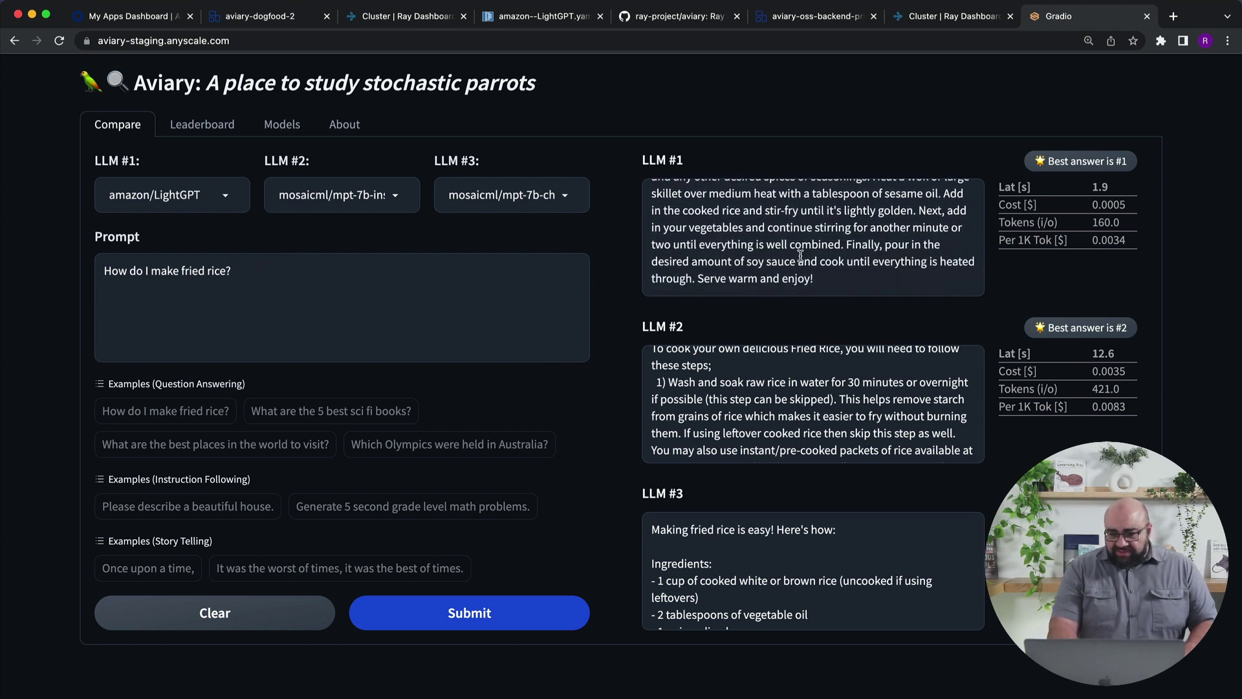
scroll(800, 255, up, 5)
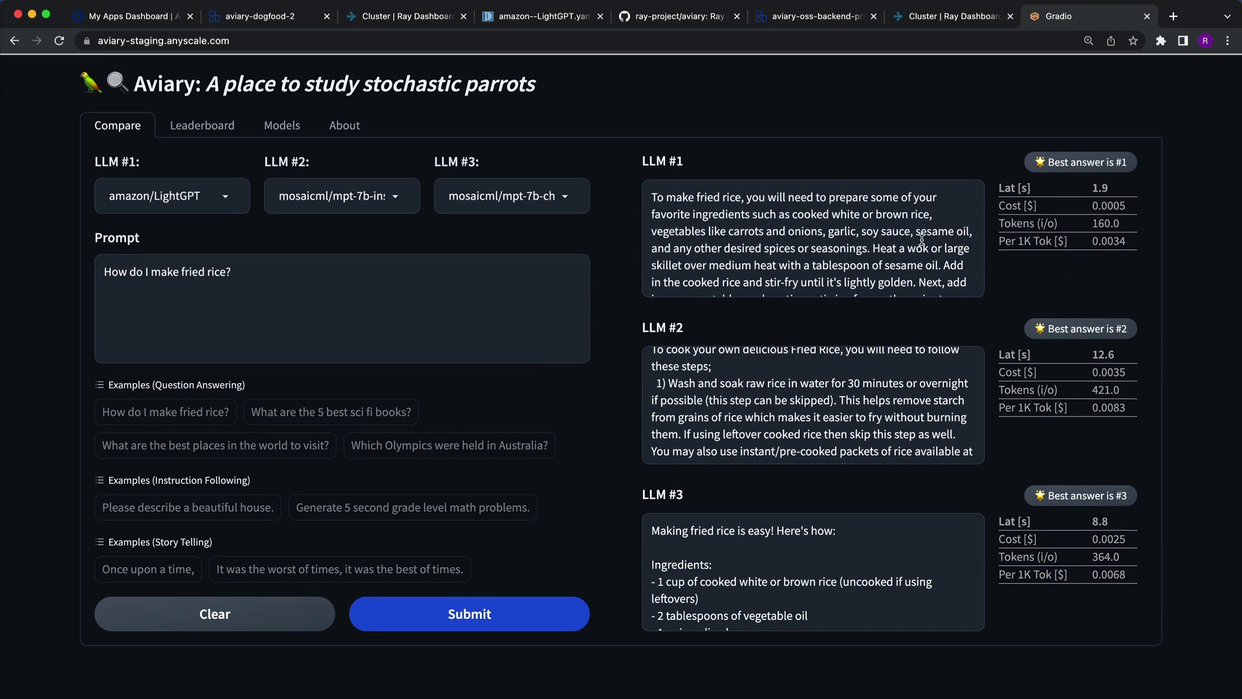
scroll(926, 246, down, 2)
scroll(930, 254, down, 1)
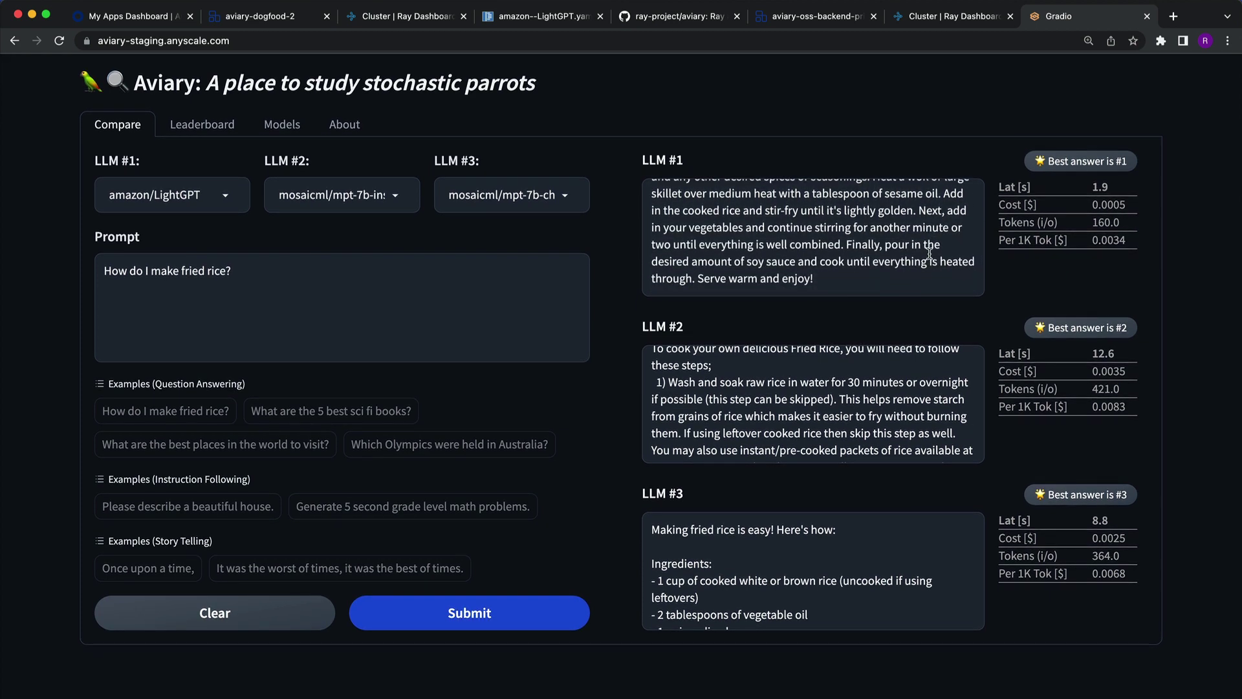
scroll(916, 401, up, 1)
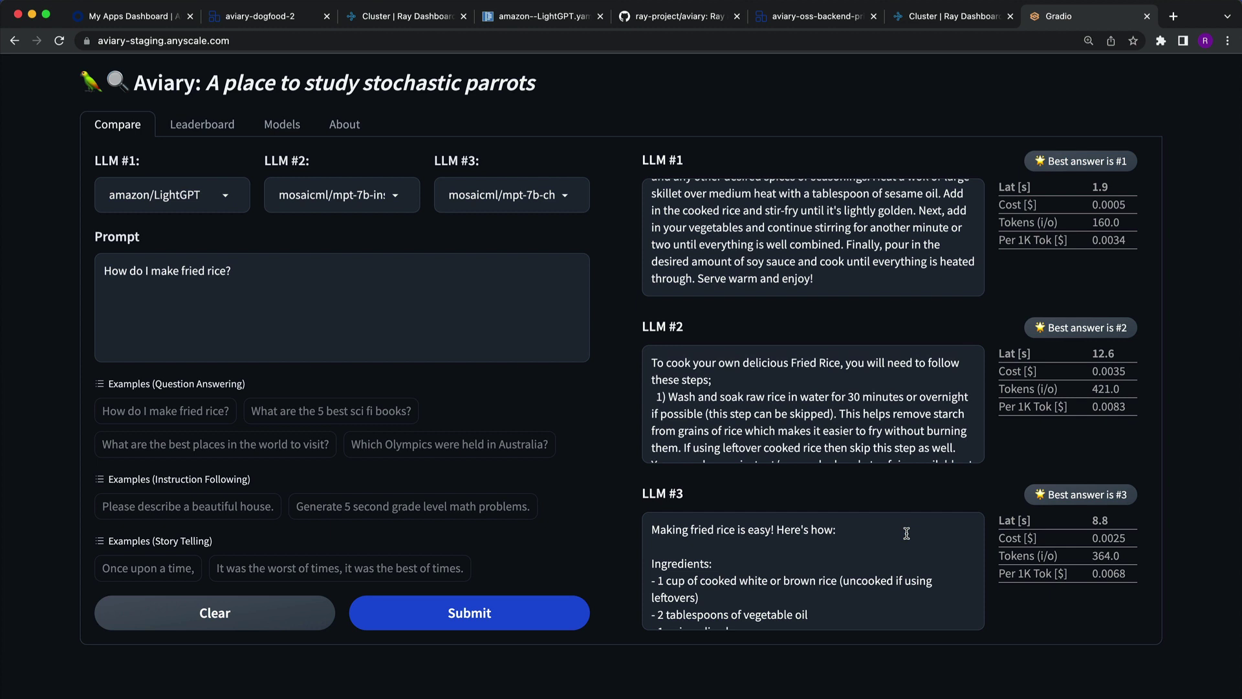
scroll(907, 533, down, 2)
scroll(907, 533, down, 8)
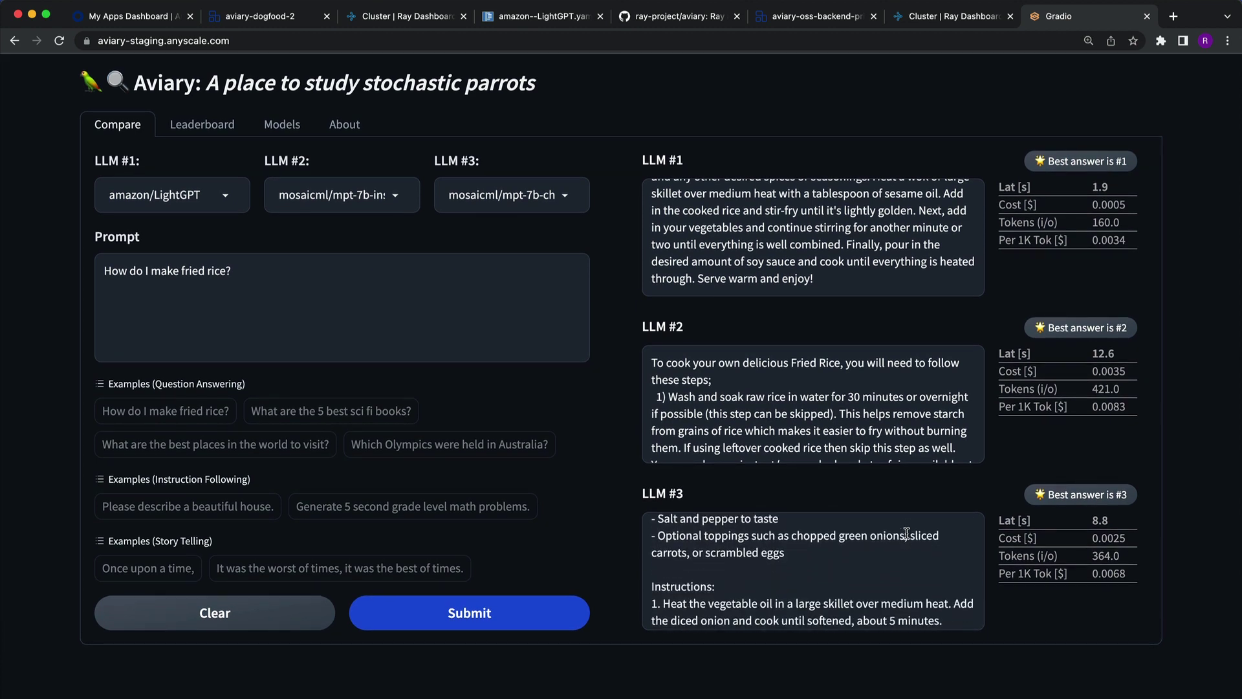
scroll(907, 532, down, 4)
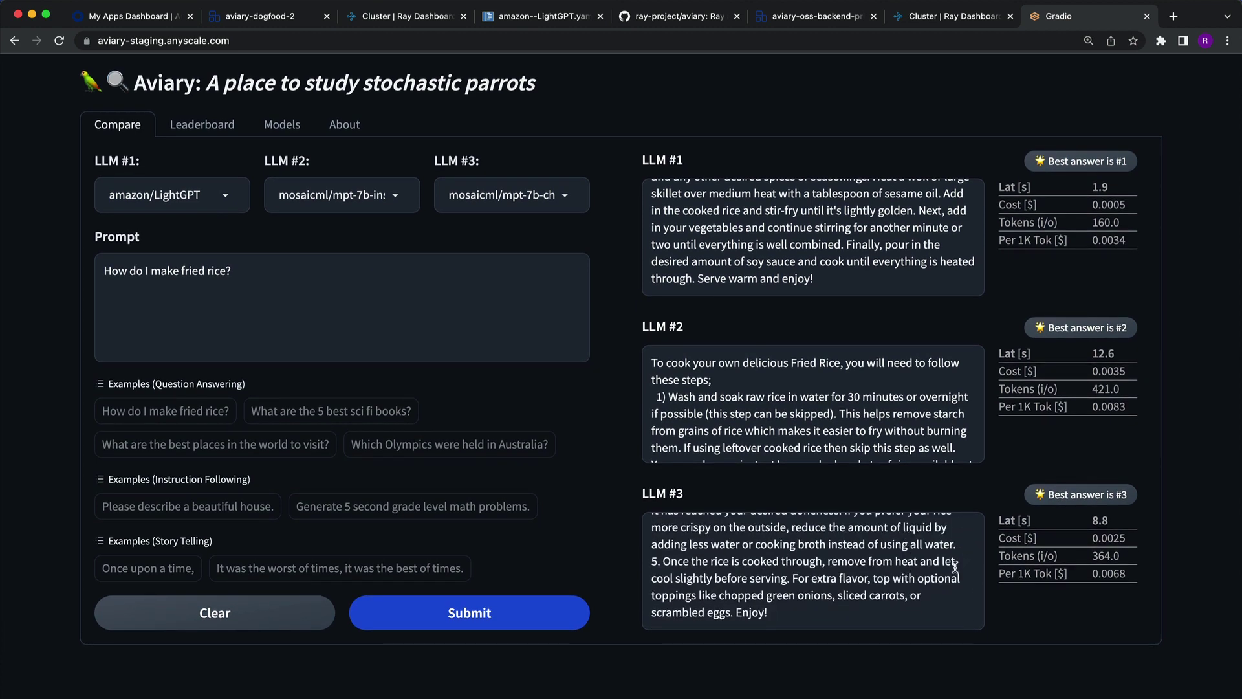
click(1080, 500)
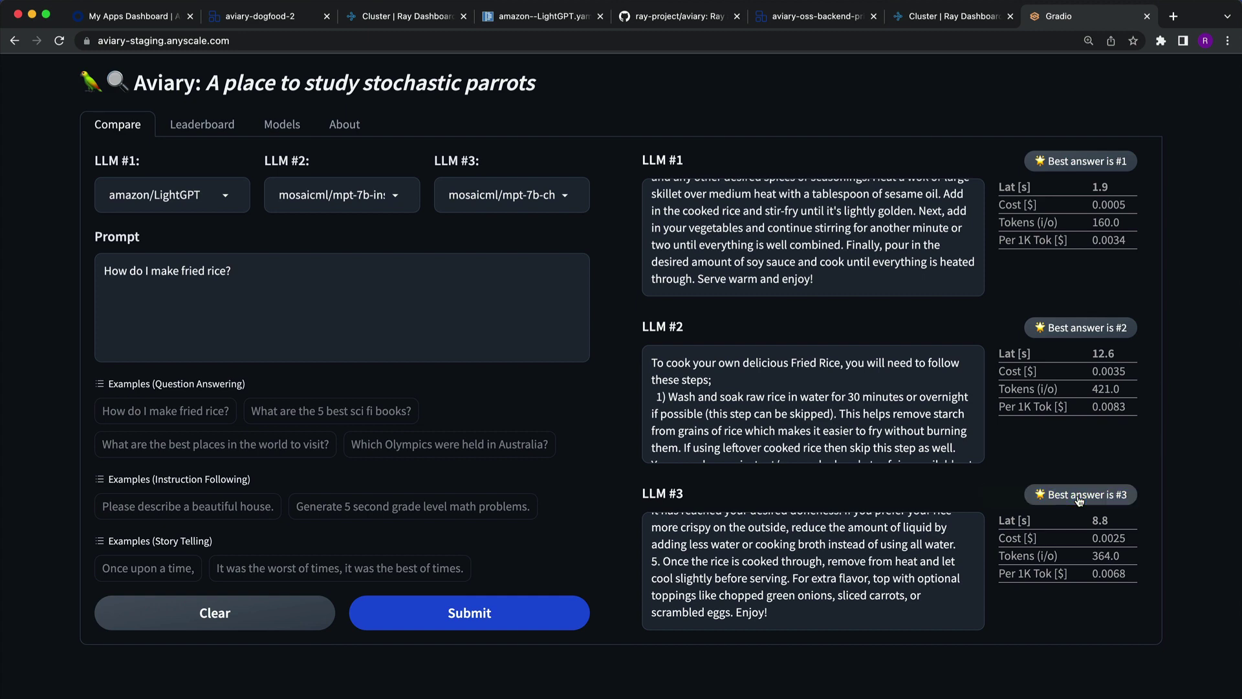
Open the Leaderboard and sort the Quality table by Win Ratio descending, putting mosaicml/mpt-7b-chat on top.
click(227, 127)
click(413, 177)
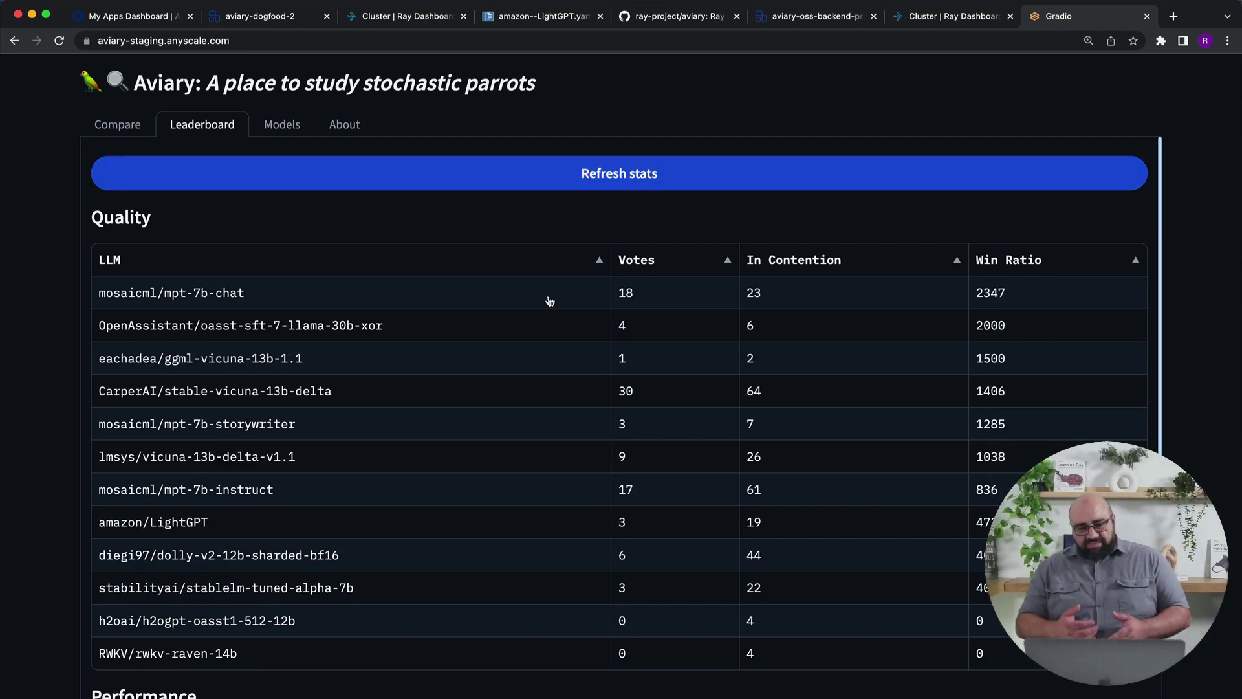
click(1137, 262)
click(1137, 262)
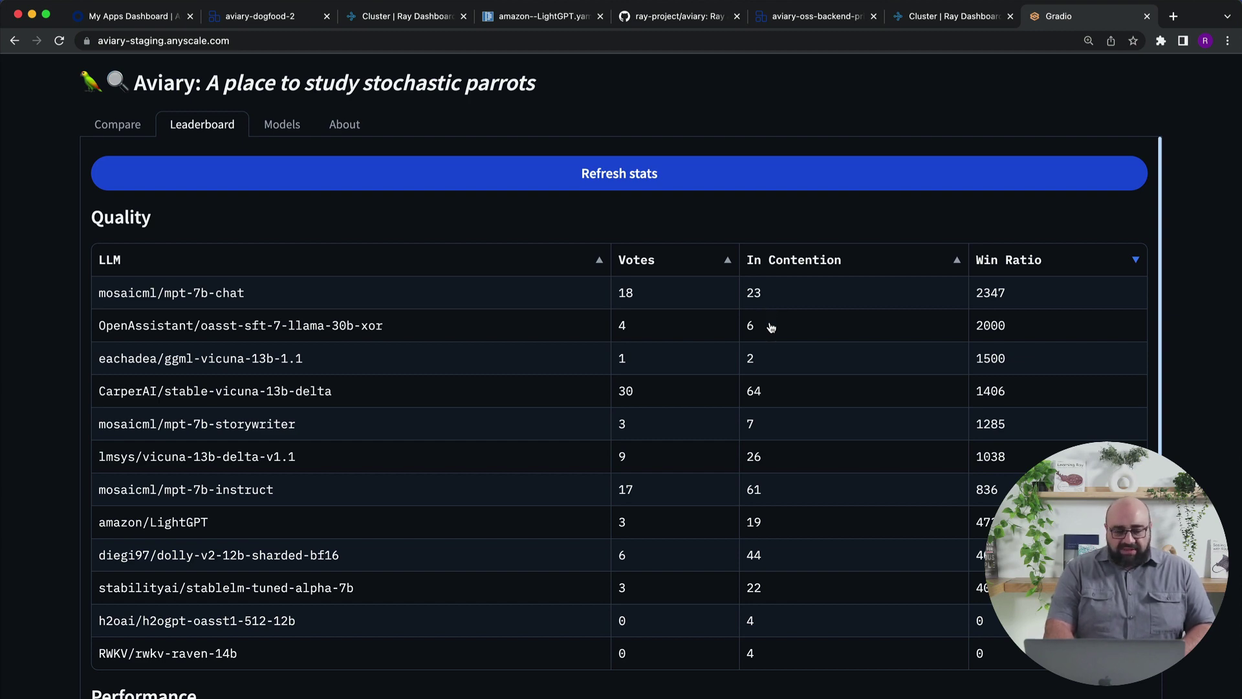
scroll(771, 327, down, 2)
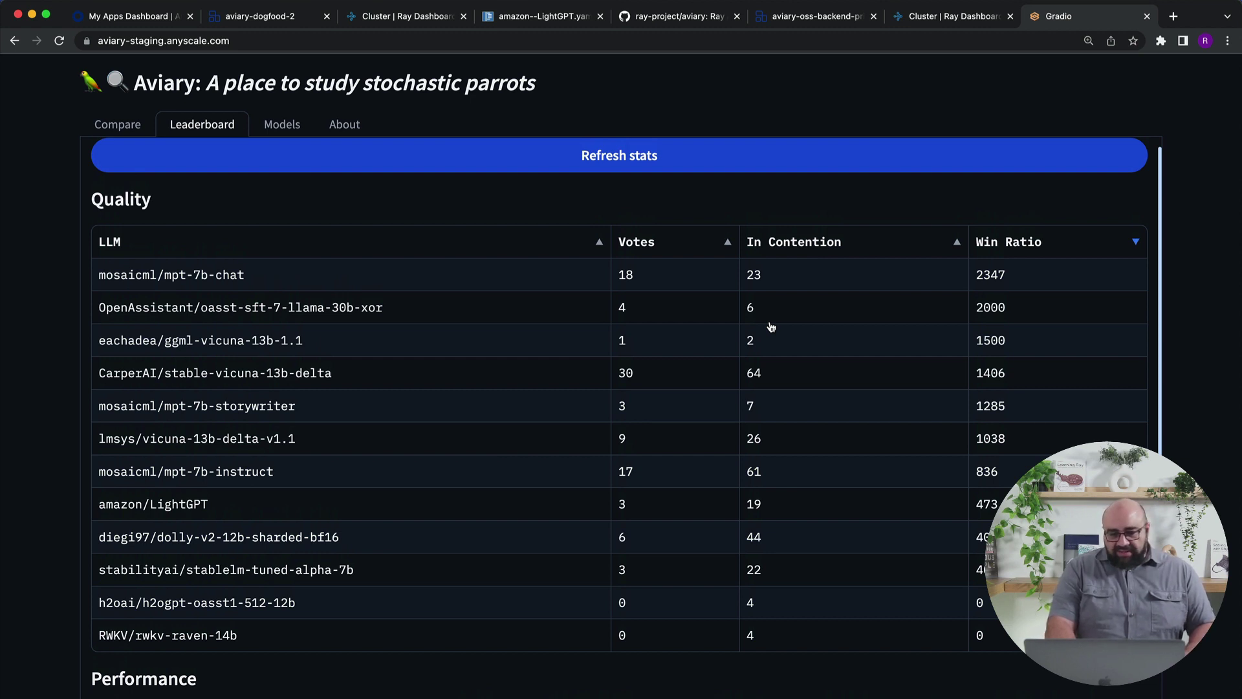
scroll(772, 327, up, 2)
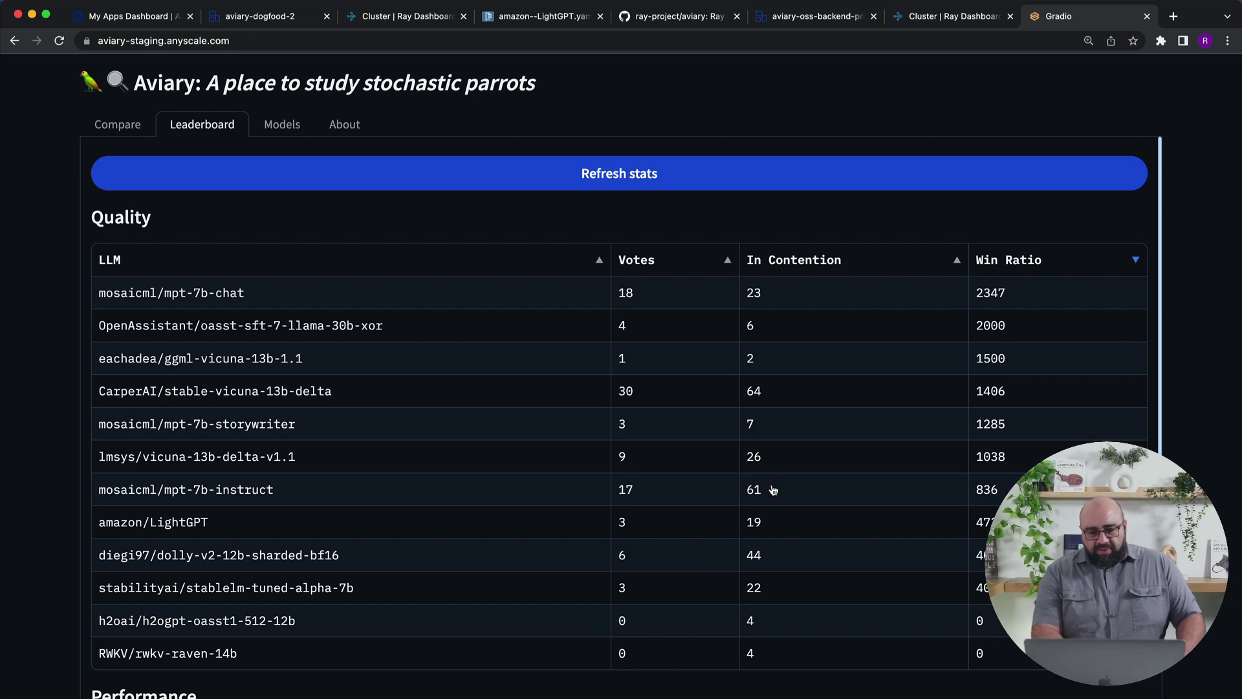
scroll(772, 502, down, 1)
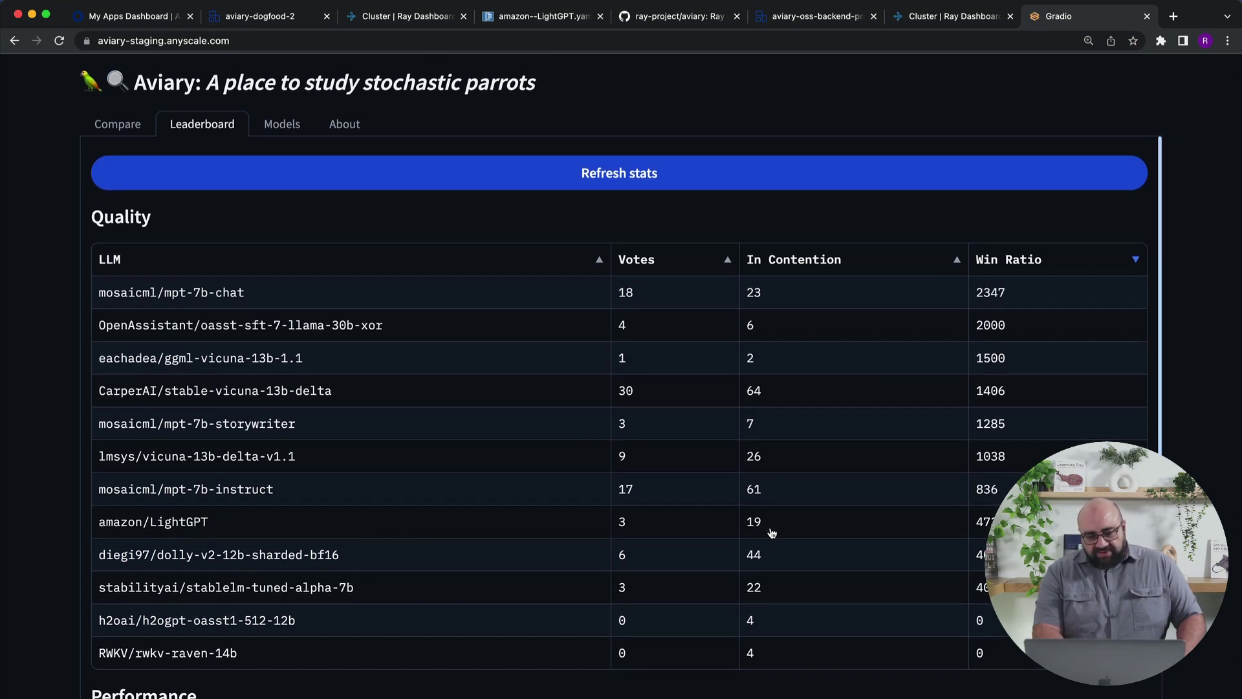
Sort the Performance table by Cost per answer, most expensive first.
scroll(865, 508, down, 7)
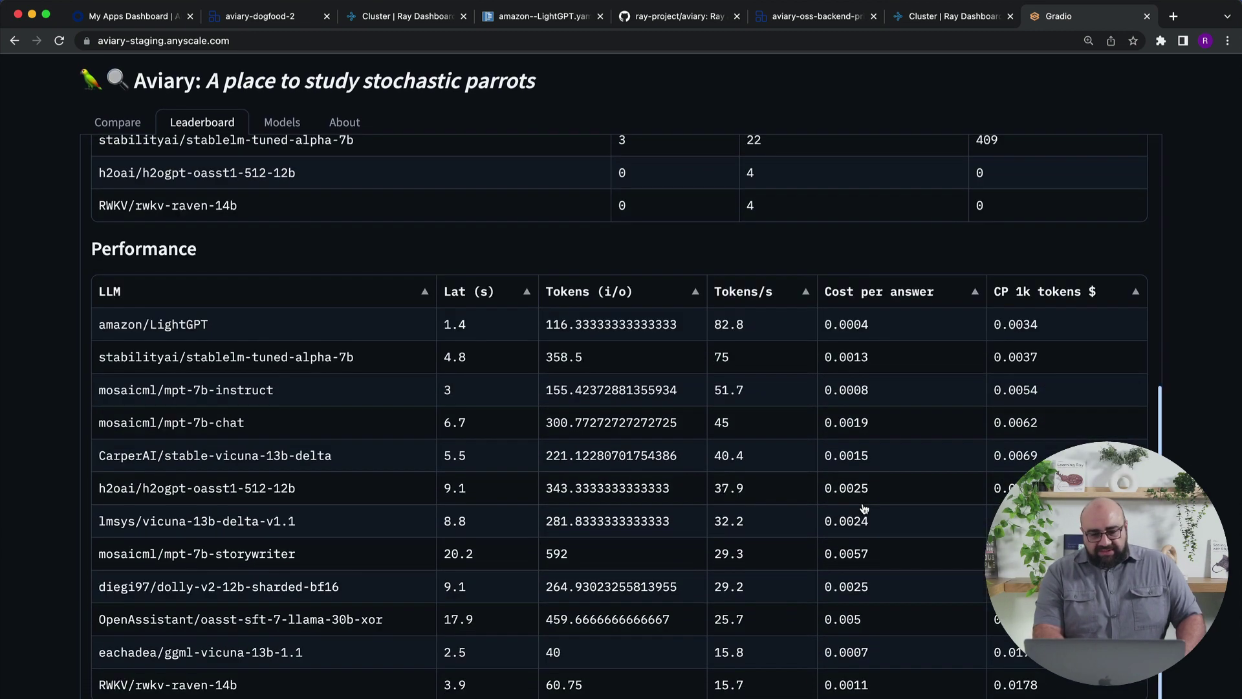
scroll(865, 508, up, 1)
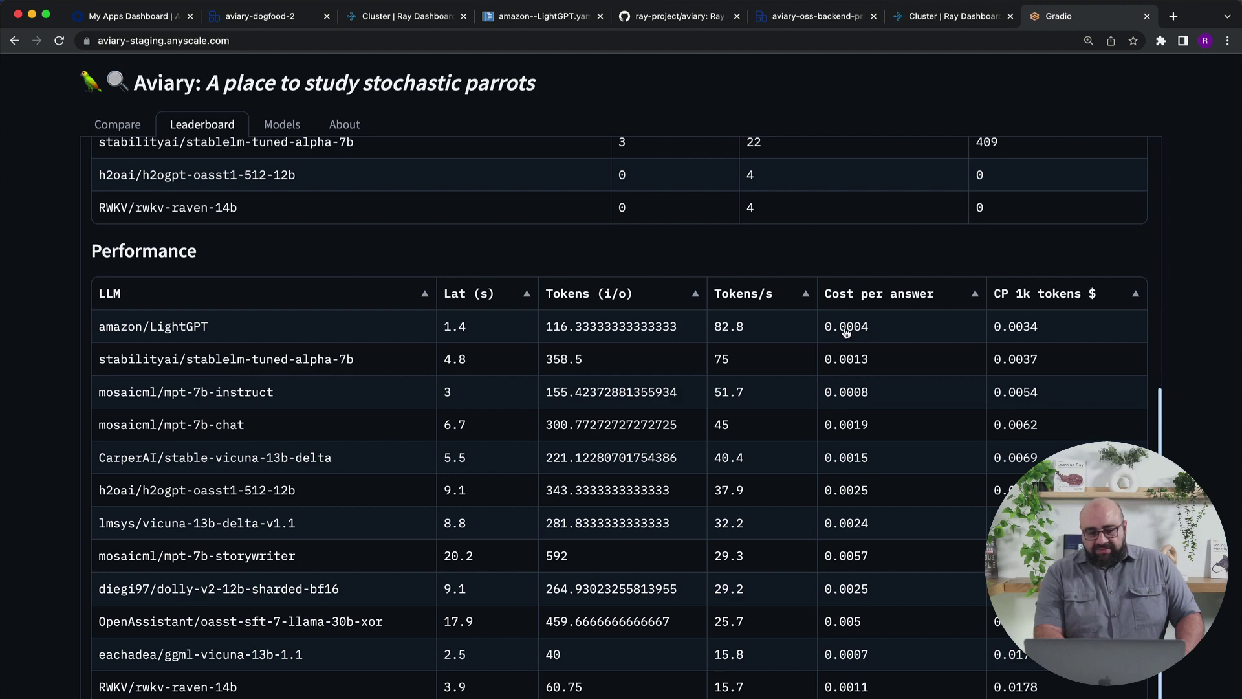
click(975, 296)
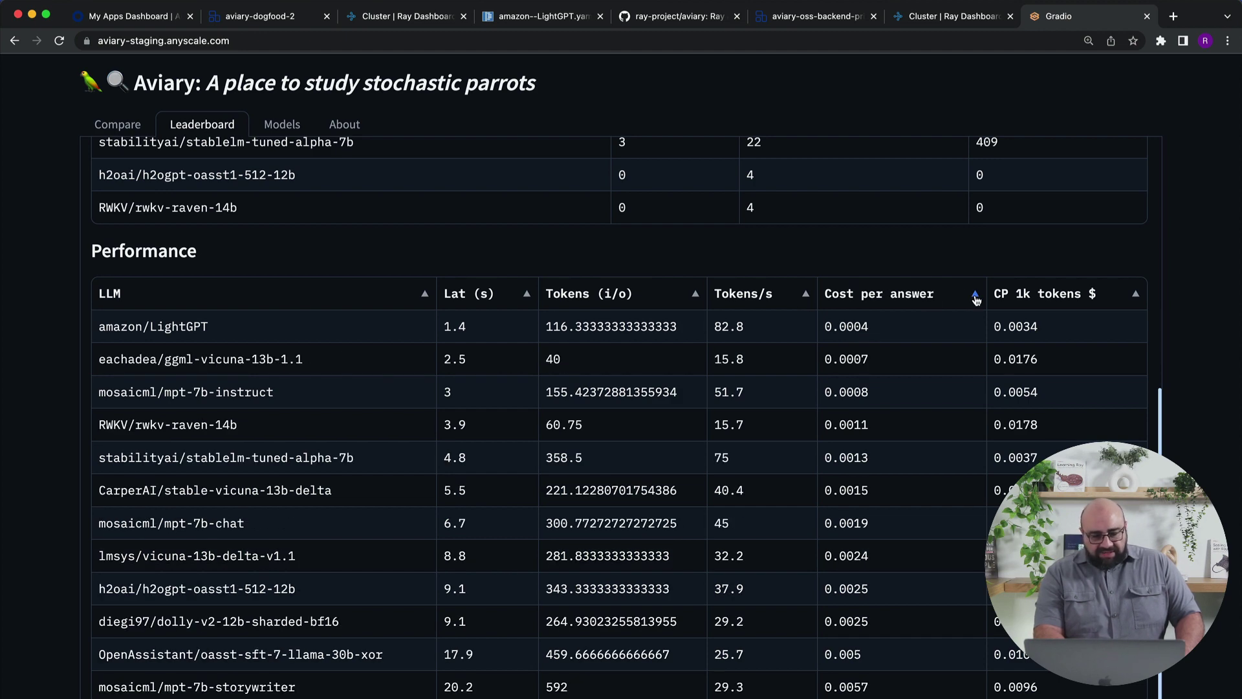
click(975, 296)
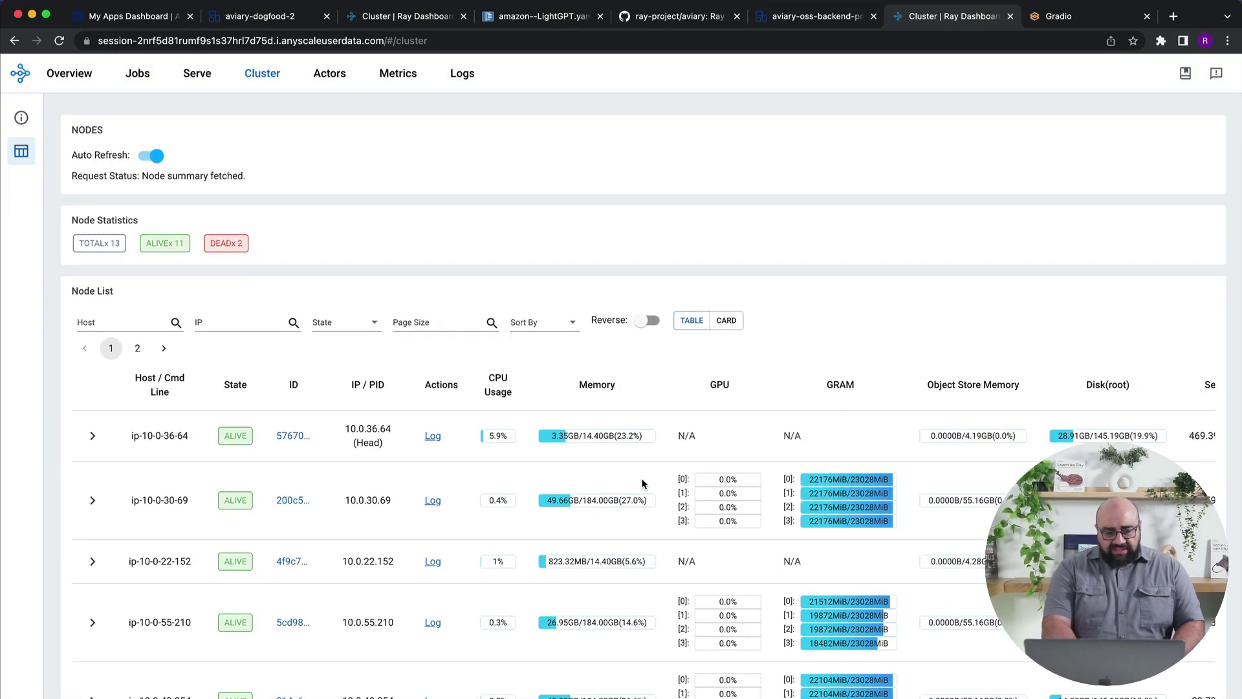
Scroll the Ray Dashboard node list and check the GPU type behind a GRAM bar.
scroll(642, 483, down, 5)
scroll(642, 482, down, 2)
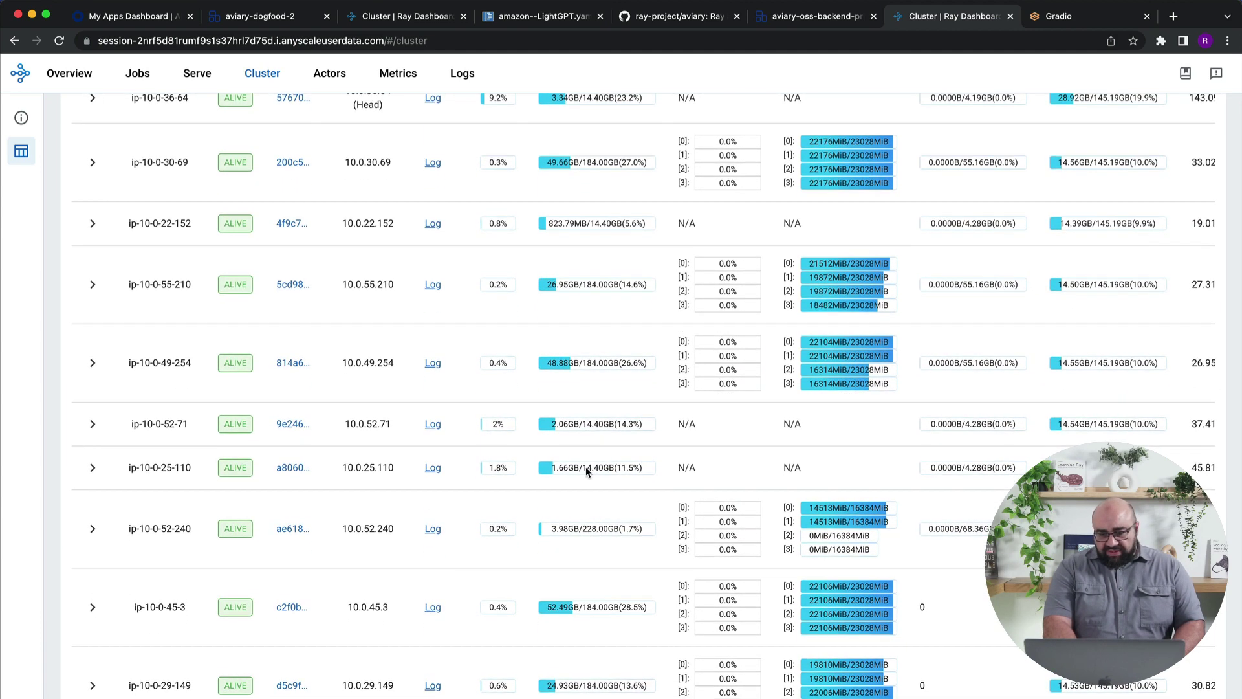
mouse_move(811, 407)
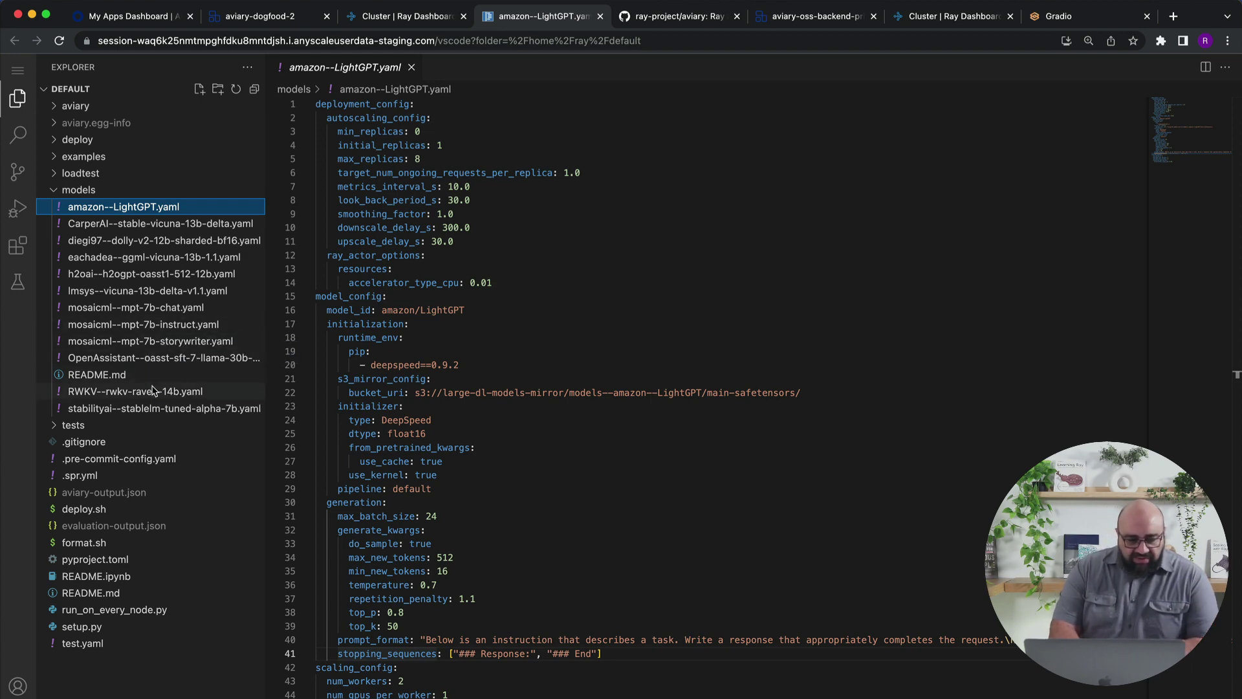
Glance at the stablelm config, then read amazon--LightGPT.yaml through to its scaling_config settings.
click(154, 408)
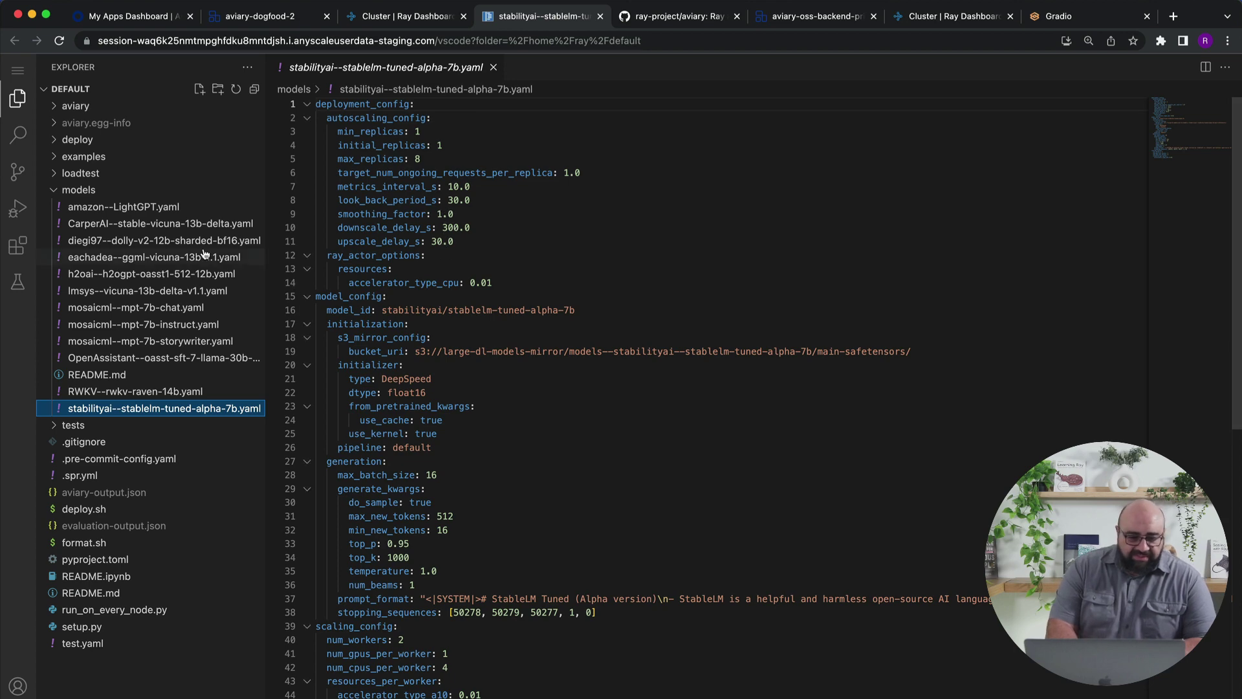
click(168, 213)
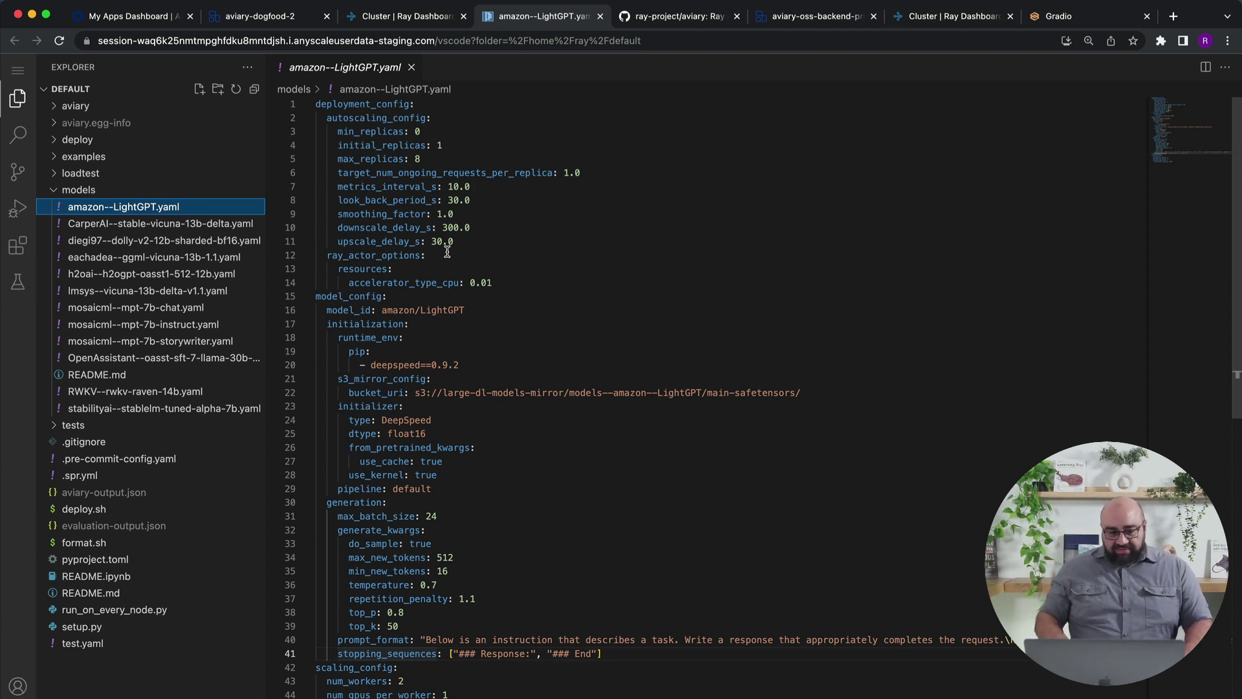
scroll(463, 346, right, 1)
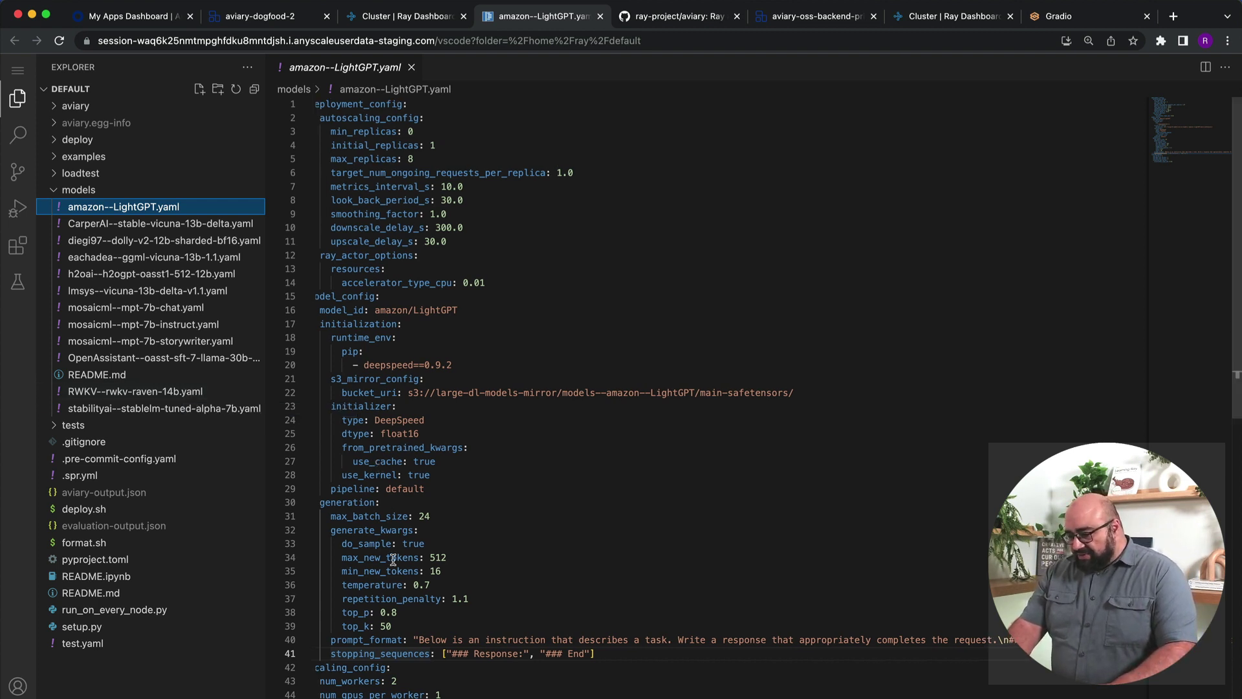
scroll(393, 558, down, 5)
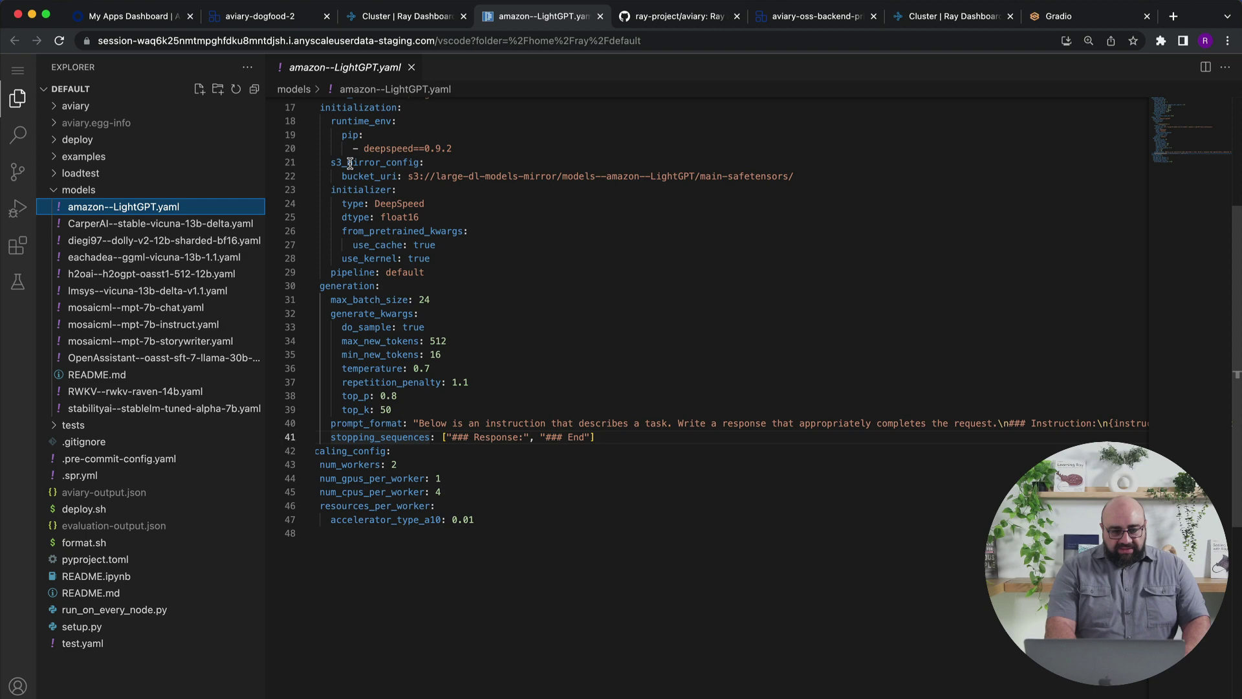
click(251, 19)
Bring up Terminal 2 in the aviary-dogfood-2 workspace.
click(270, 163)
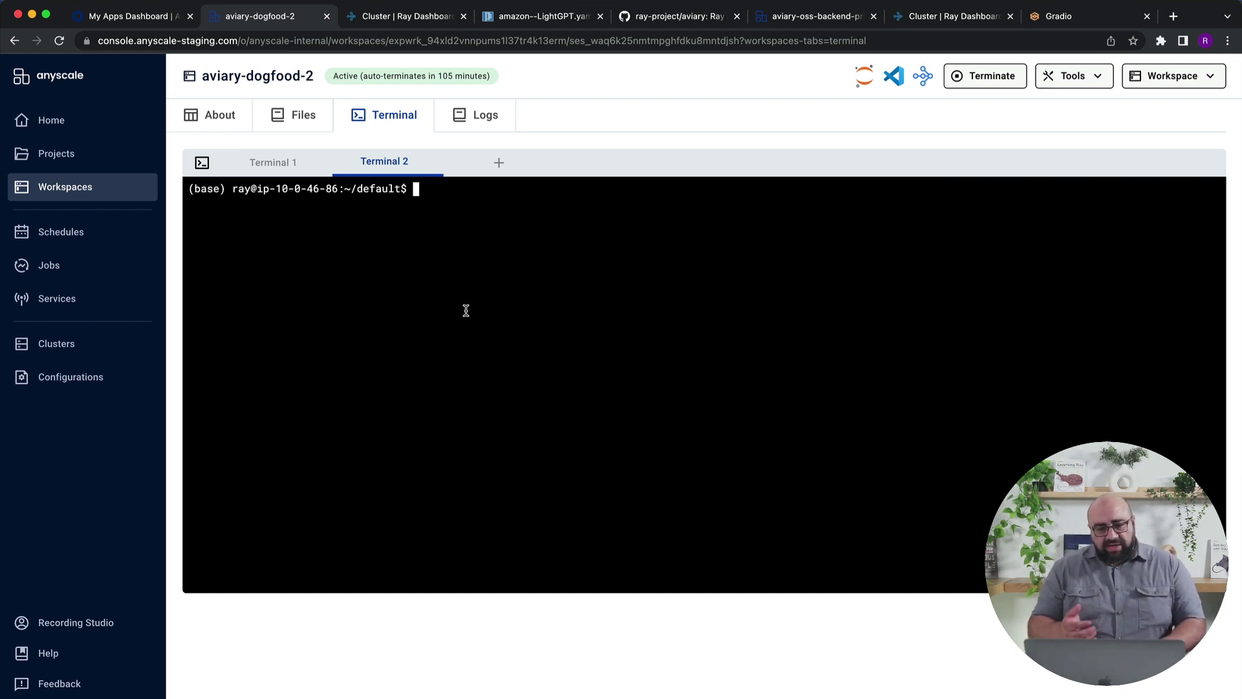
click(818, 17)
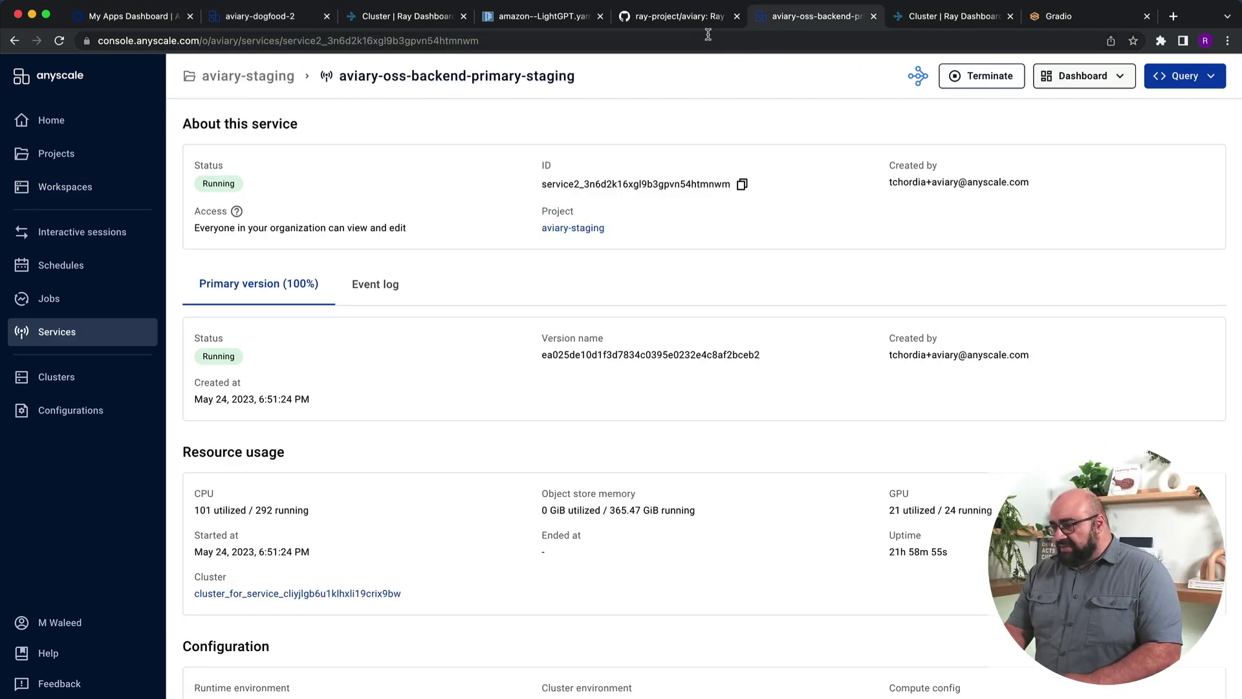
click(968, 12)
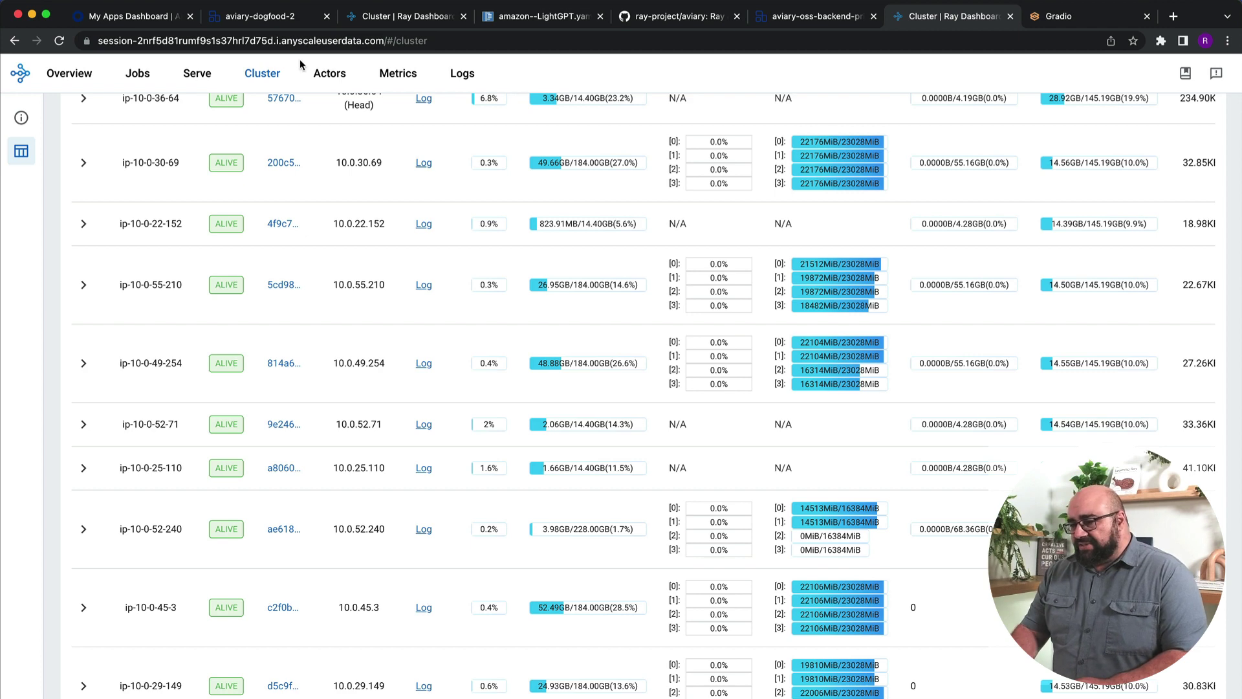
click(277, 24)
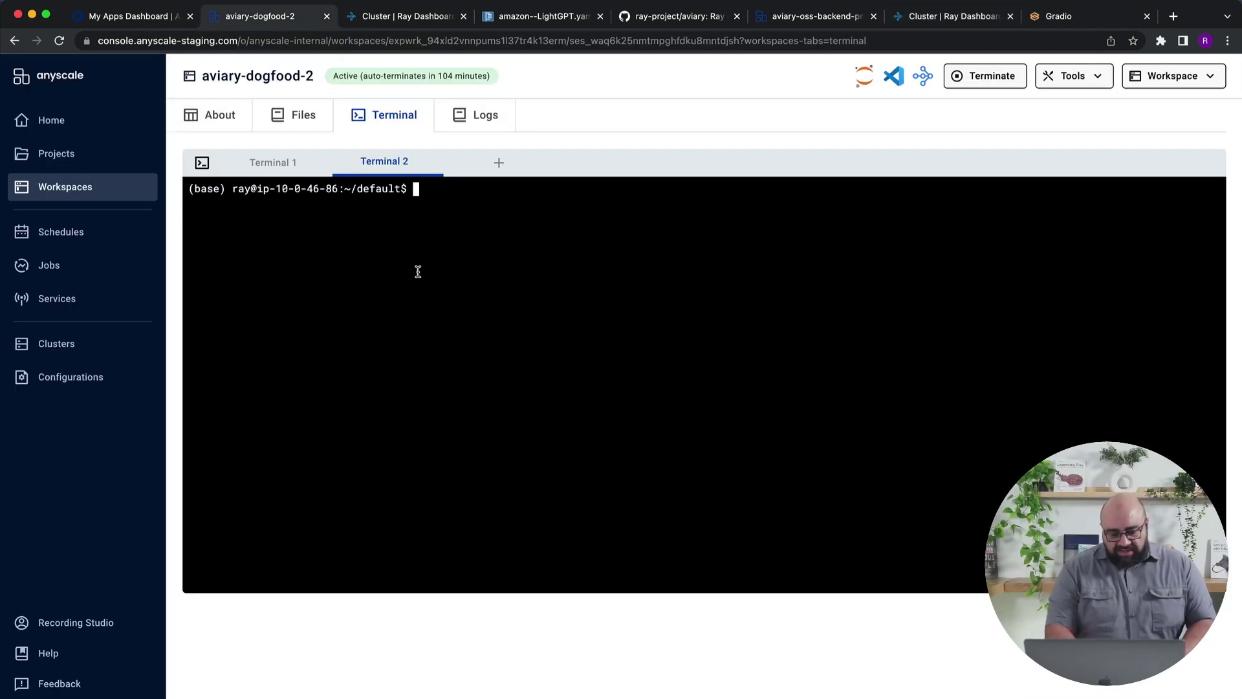
Run 'aviary list_models' to list LightGPT, mpt-7b-chat and mpt-7b-instruct.
text(aviary l)
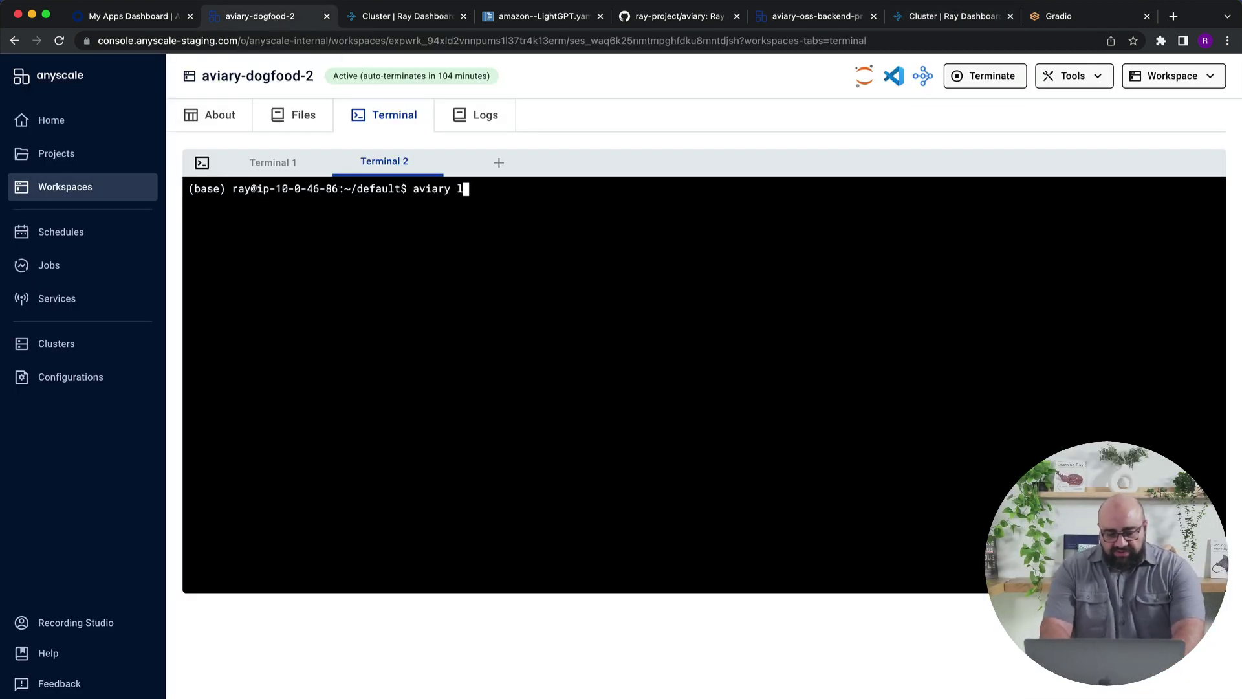
text(ist_models)
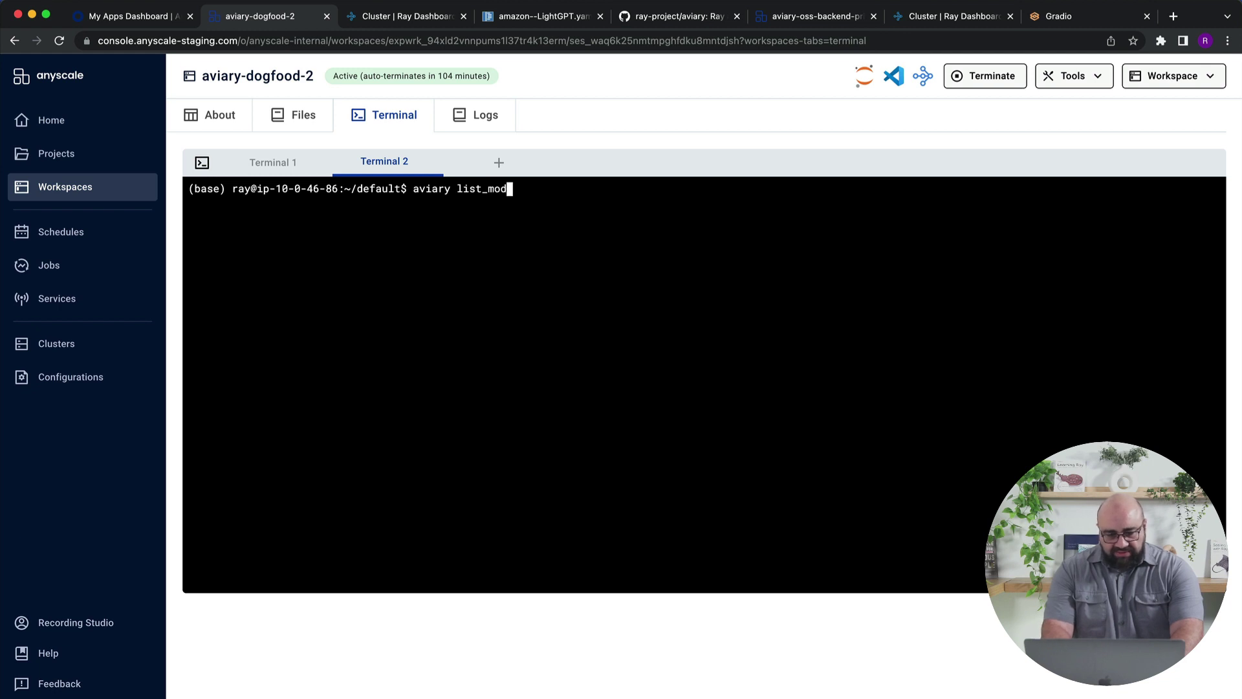
key(Return)
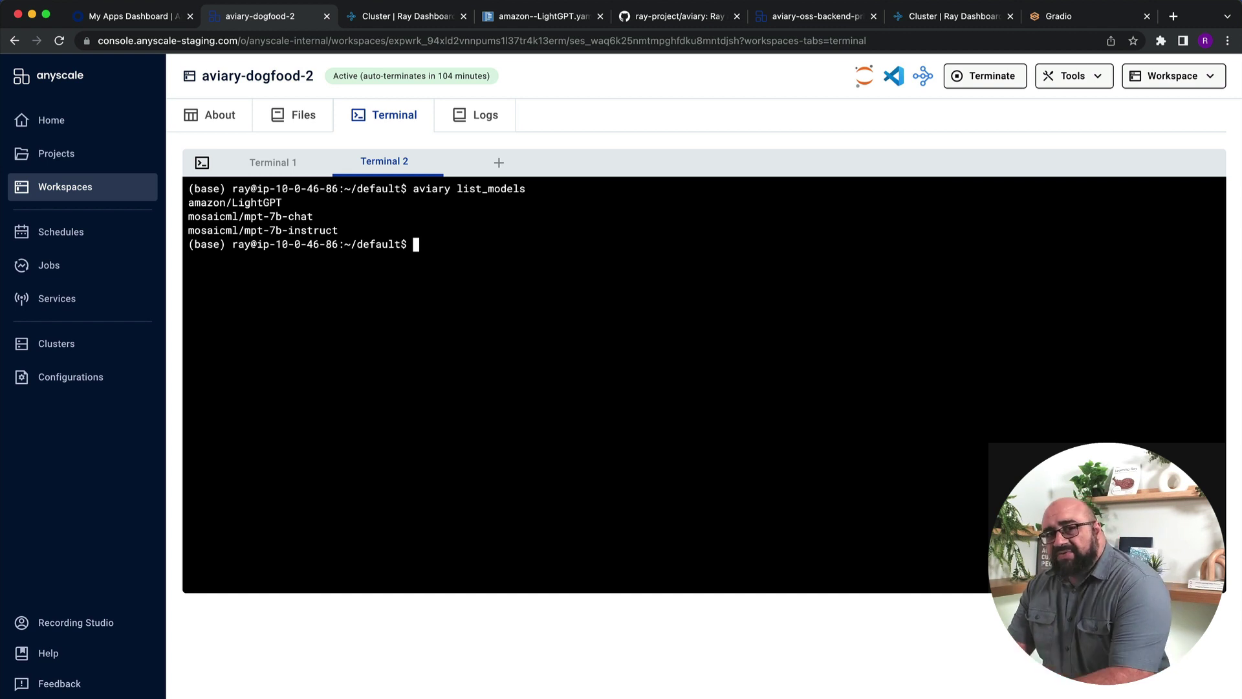
text(avia)
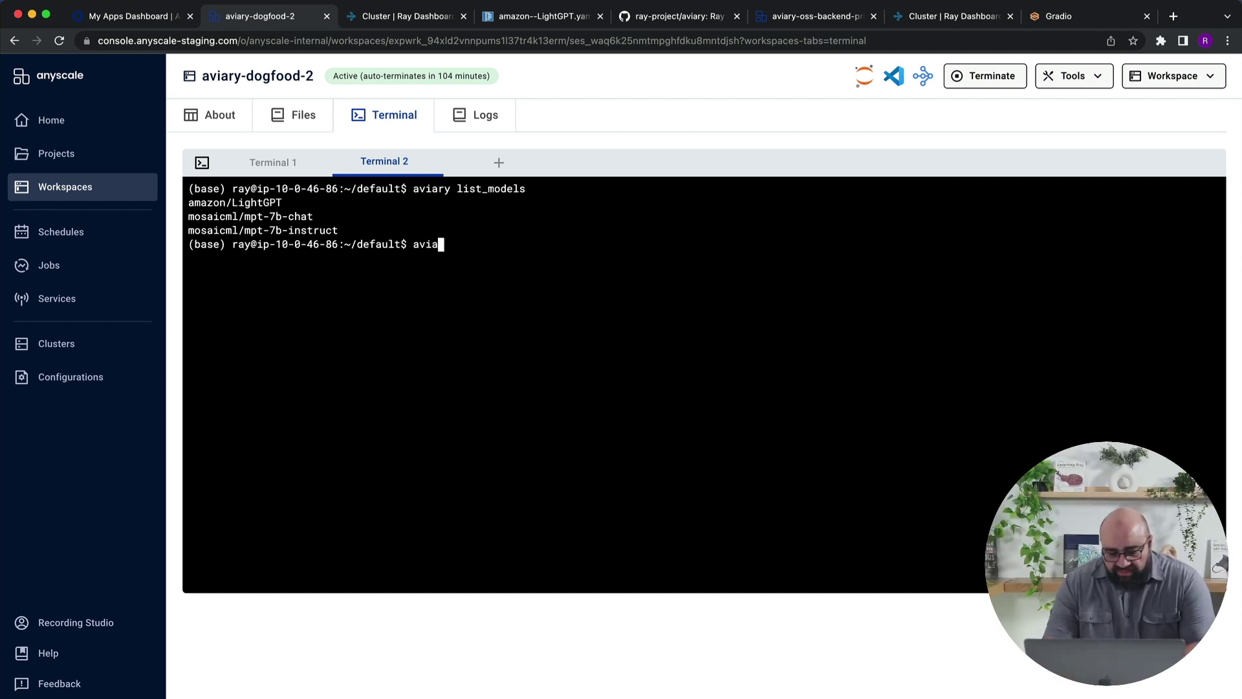
text(ry --model amazon/LightGPT --)
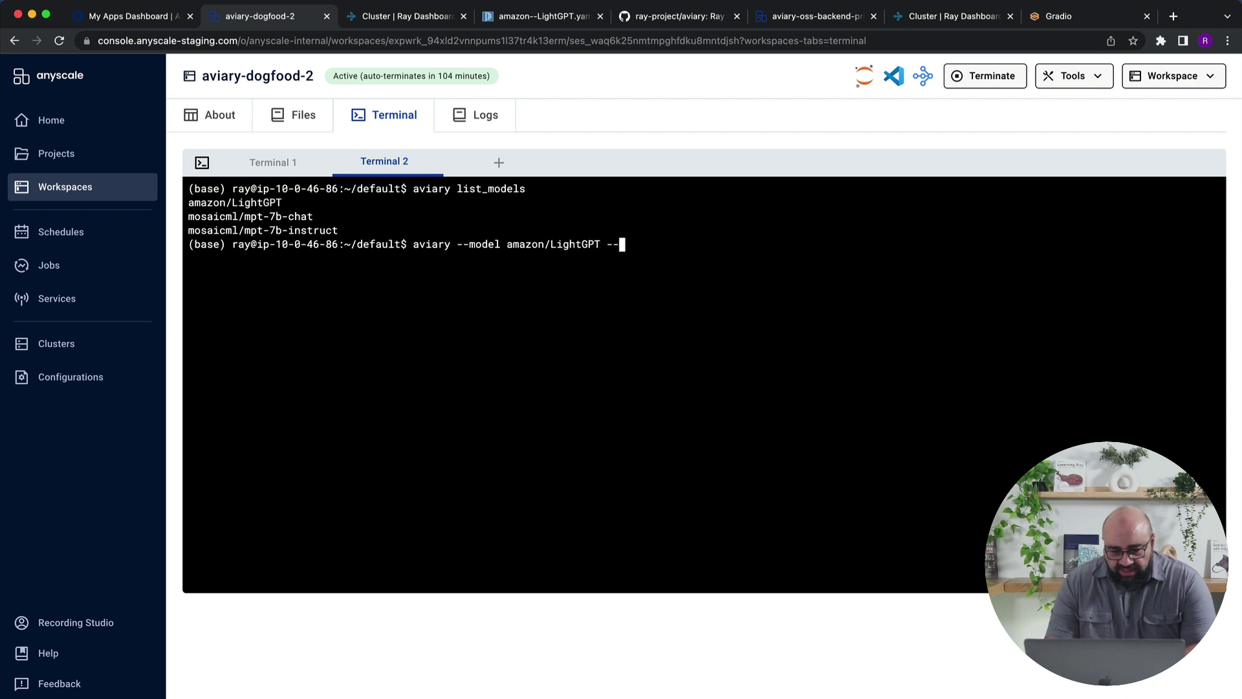
text(prompt 'What is love?')
Fix the command to 'aviary query' and get LightGPT's answer to 'What is love?'.
key(Return)
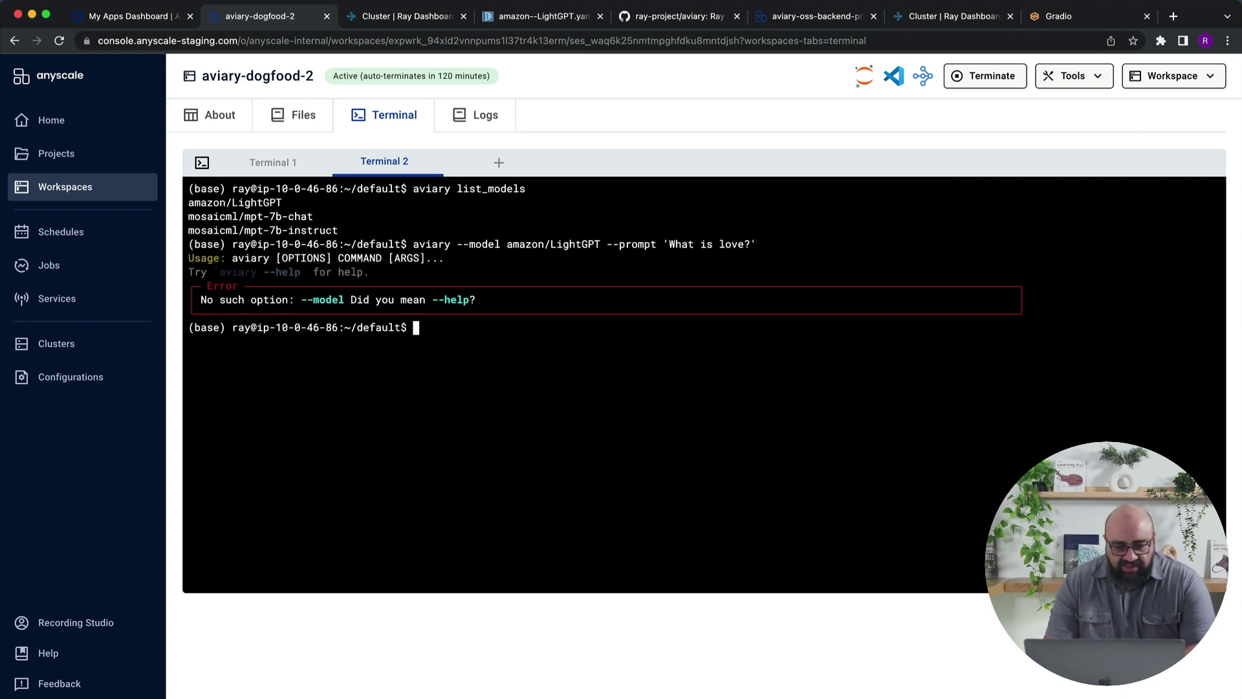
key(Up)
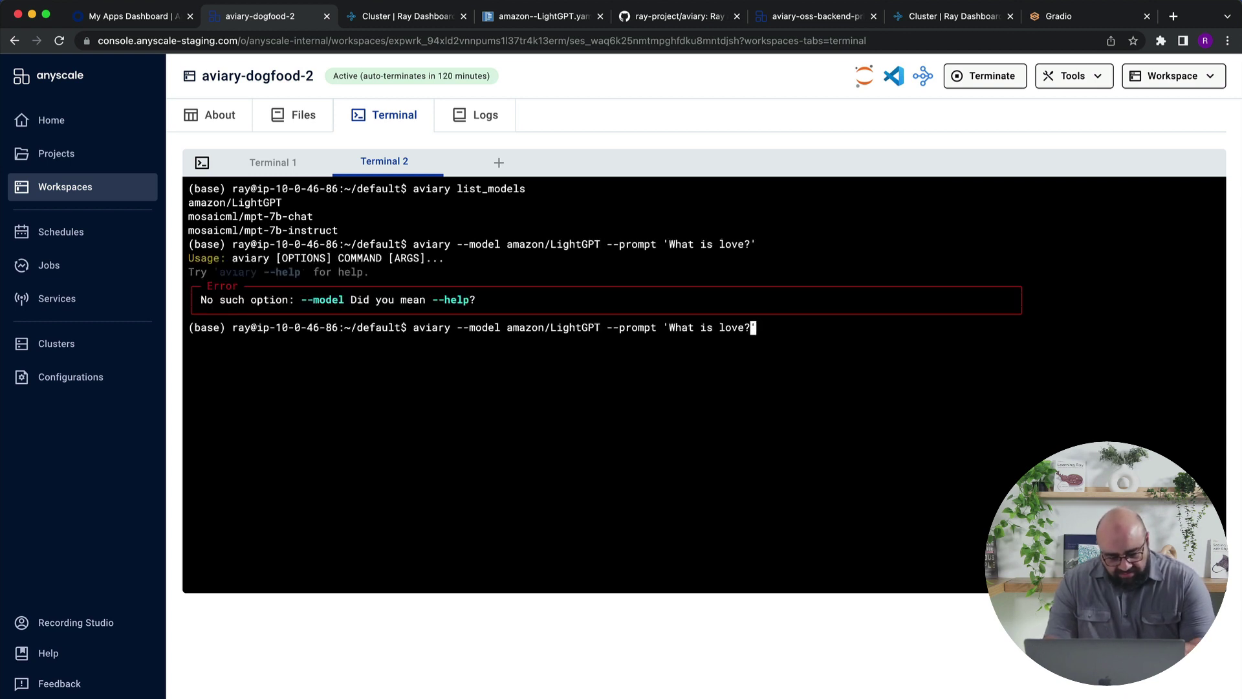
key(ctrl+a)
key(Right)
key(Right)
key(Right)
key(Right)
key(Right)
key(Right)
text(query)
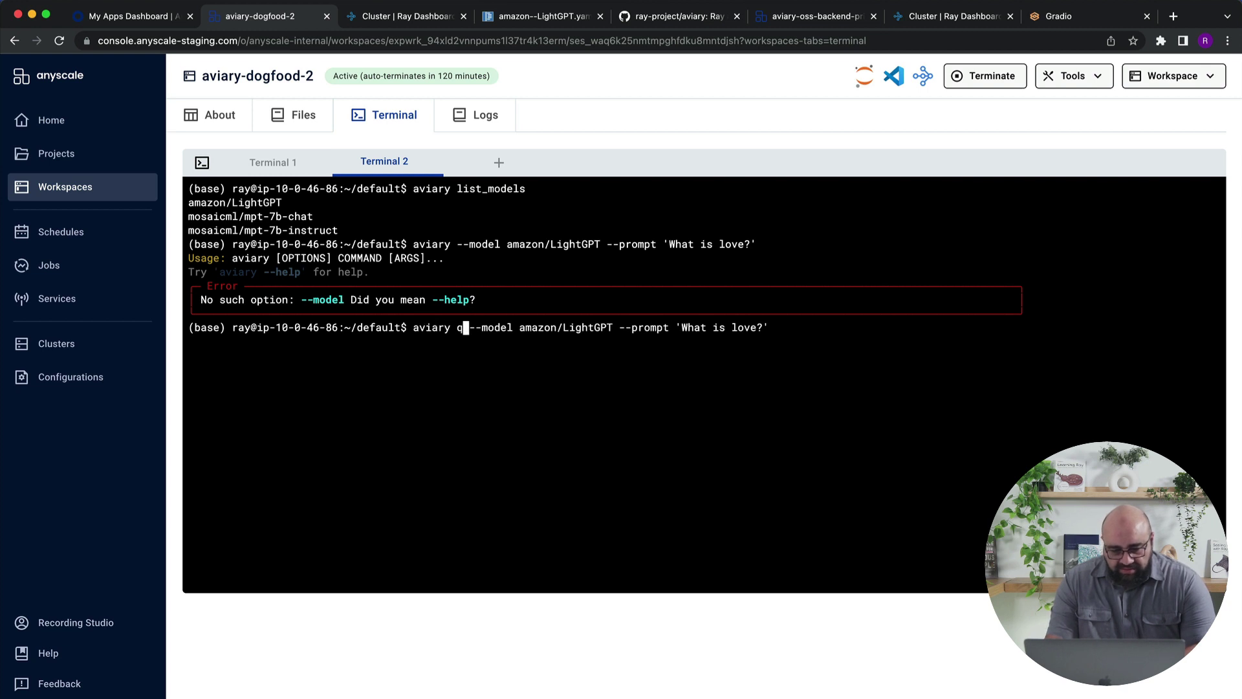
key(Return)
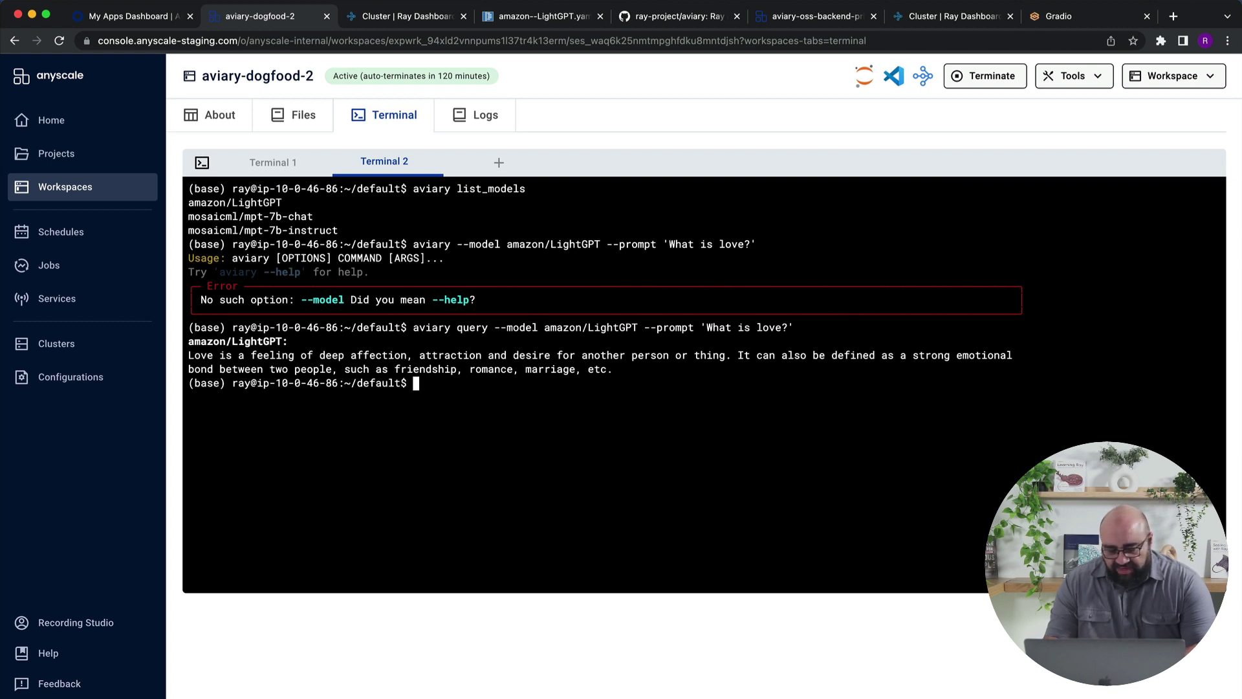
Rerun the LightGPT query with --print-stats to show token counts and timing.
key(Up)
text(--p)
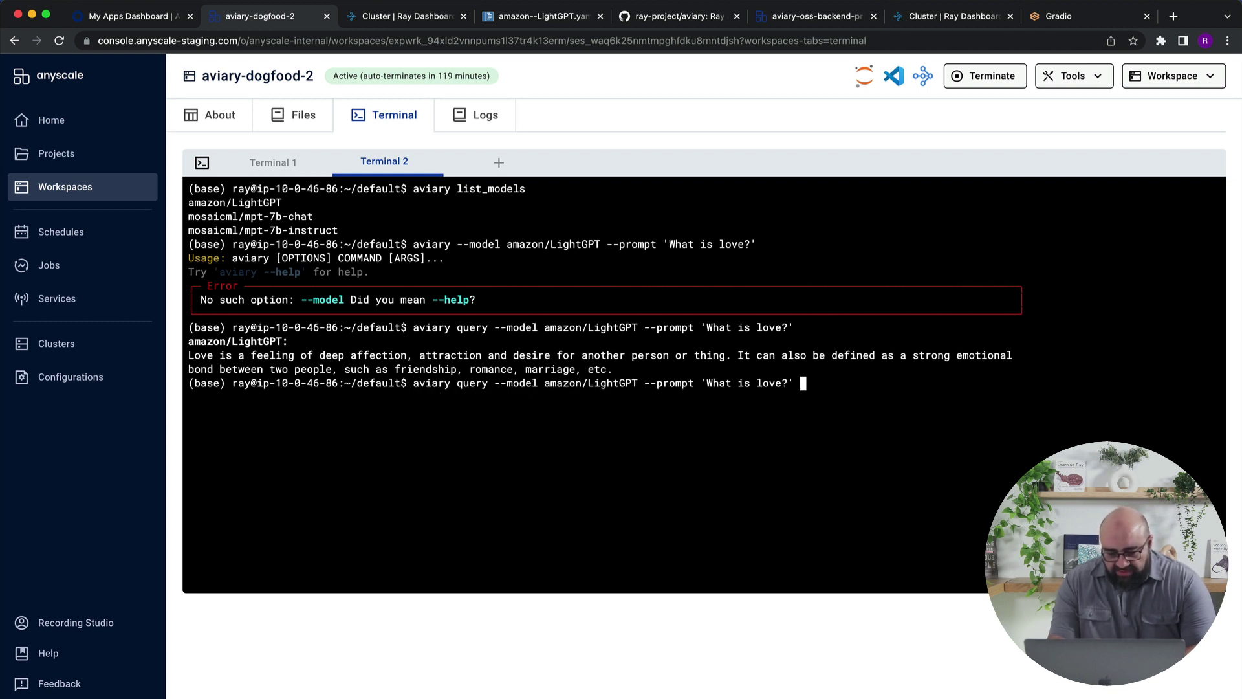
text(rint)
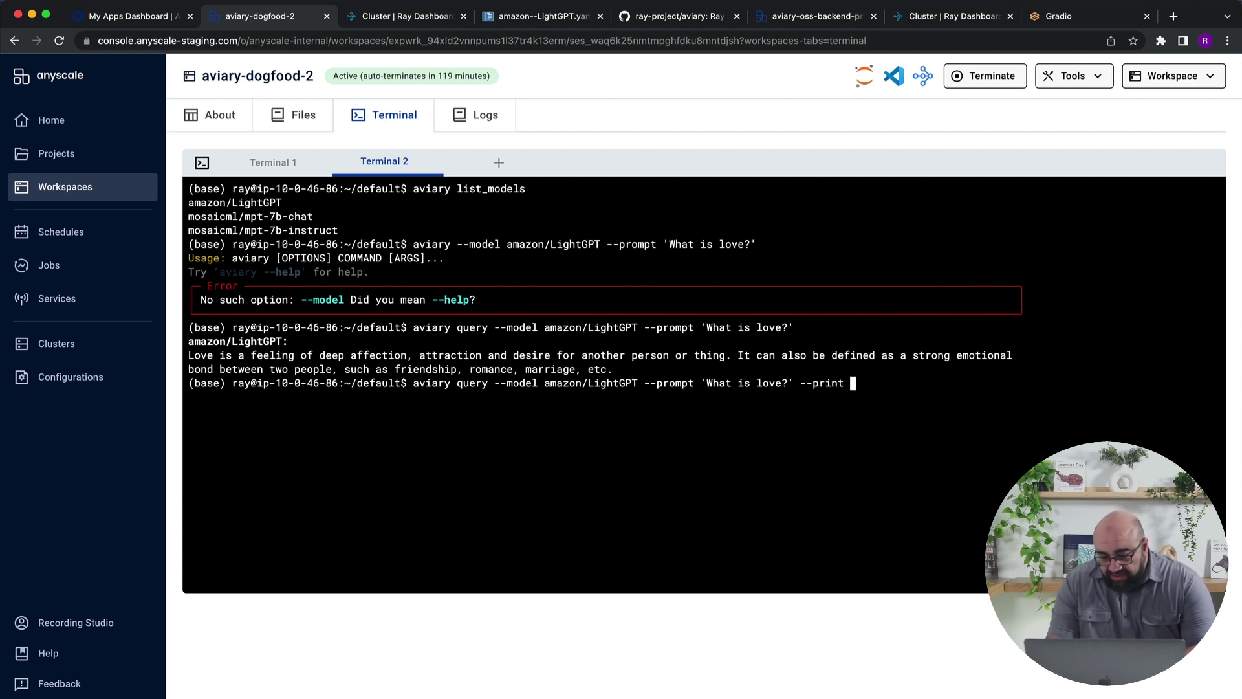
key(BackSpace)
text(-)
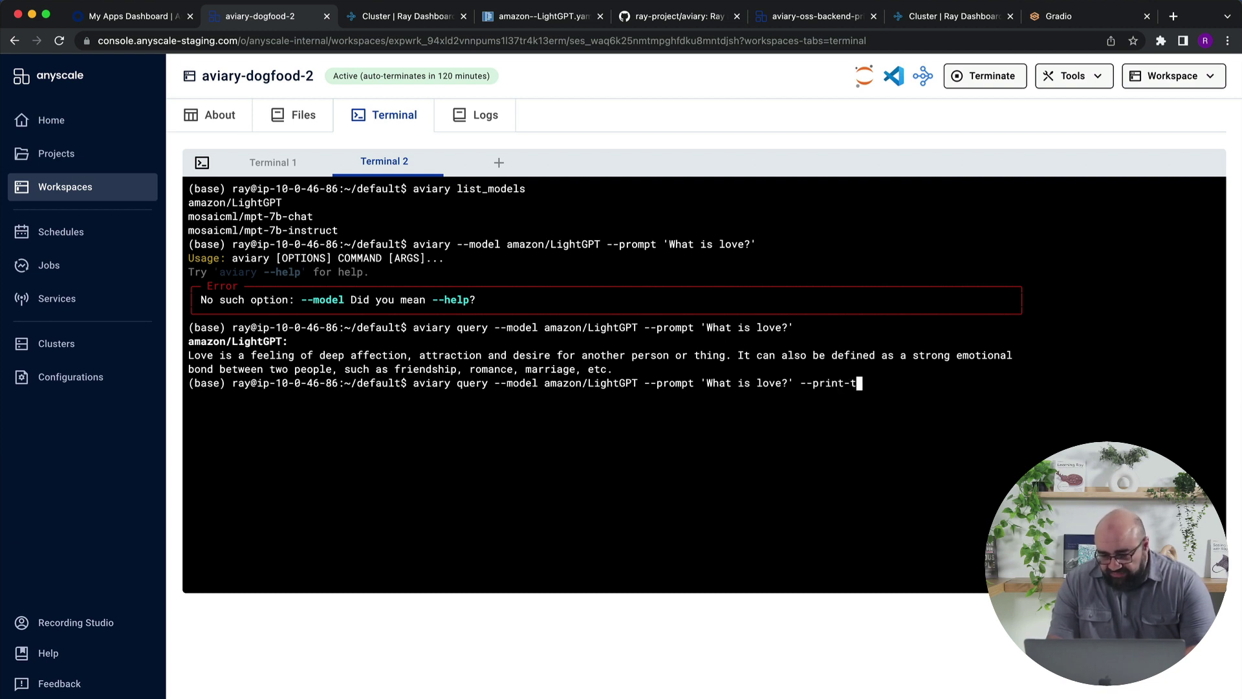
text(stats)
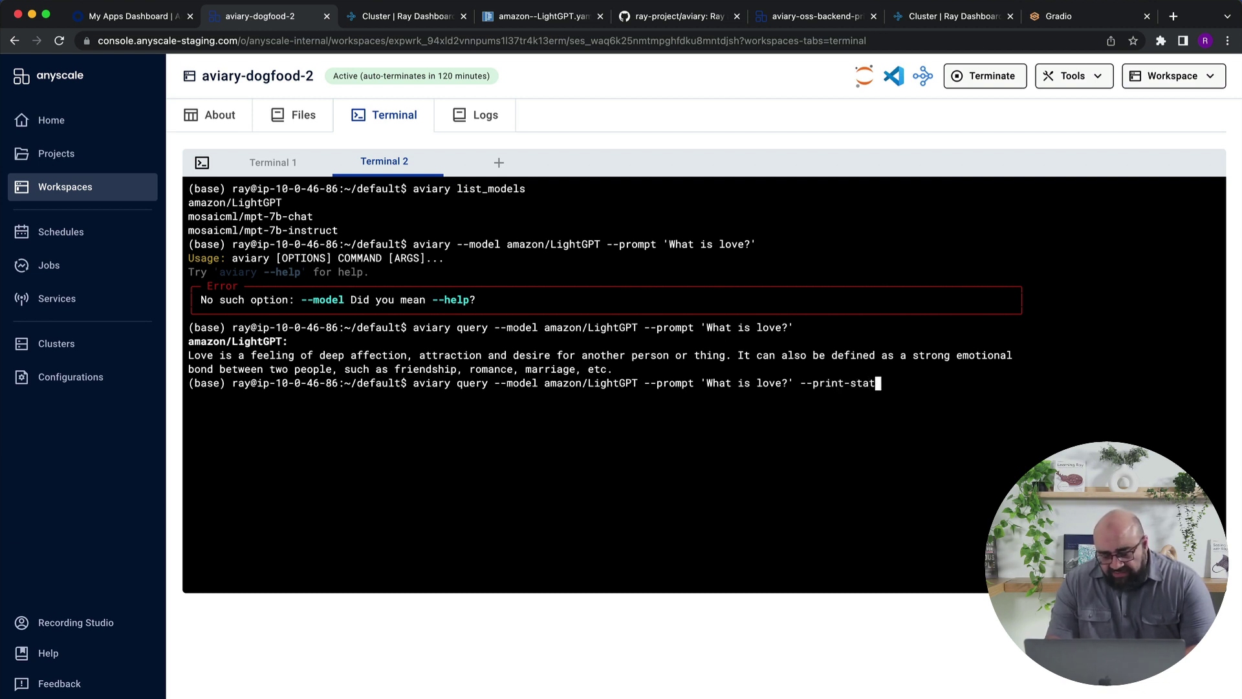
key(Return)
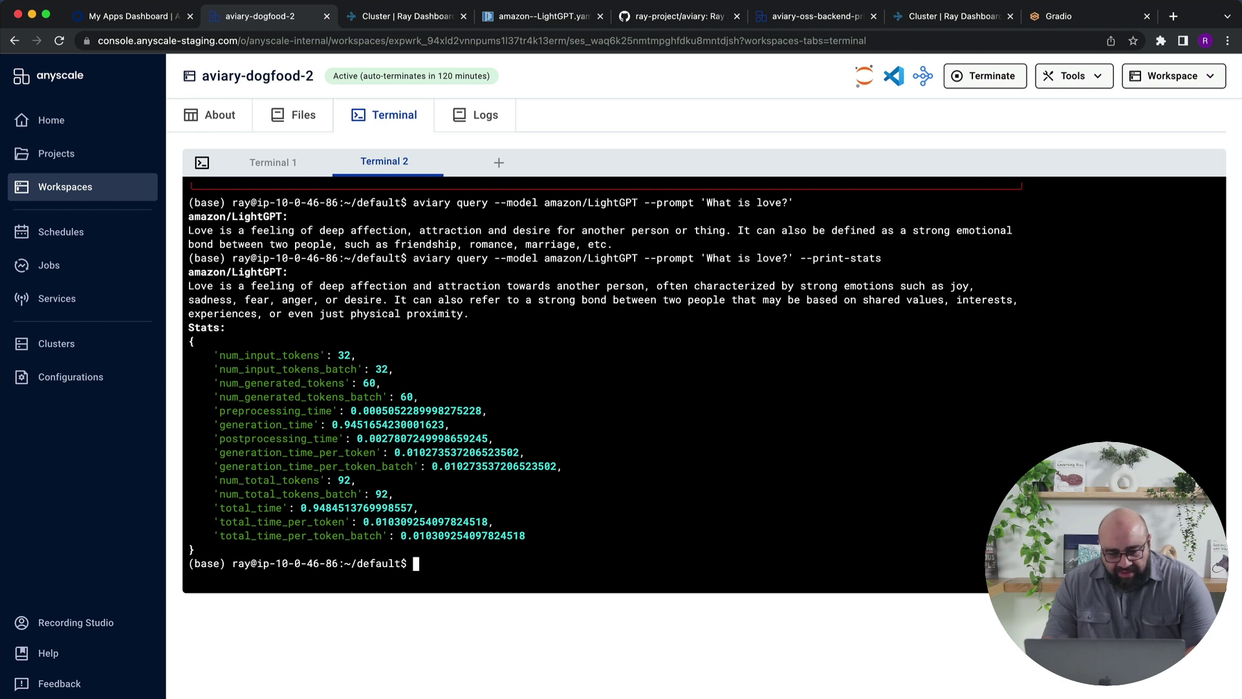
key(Up)
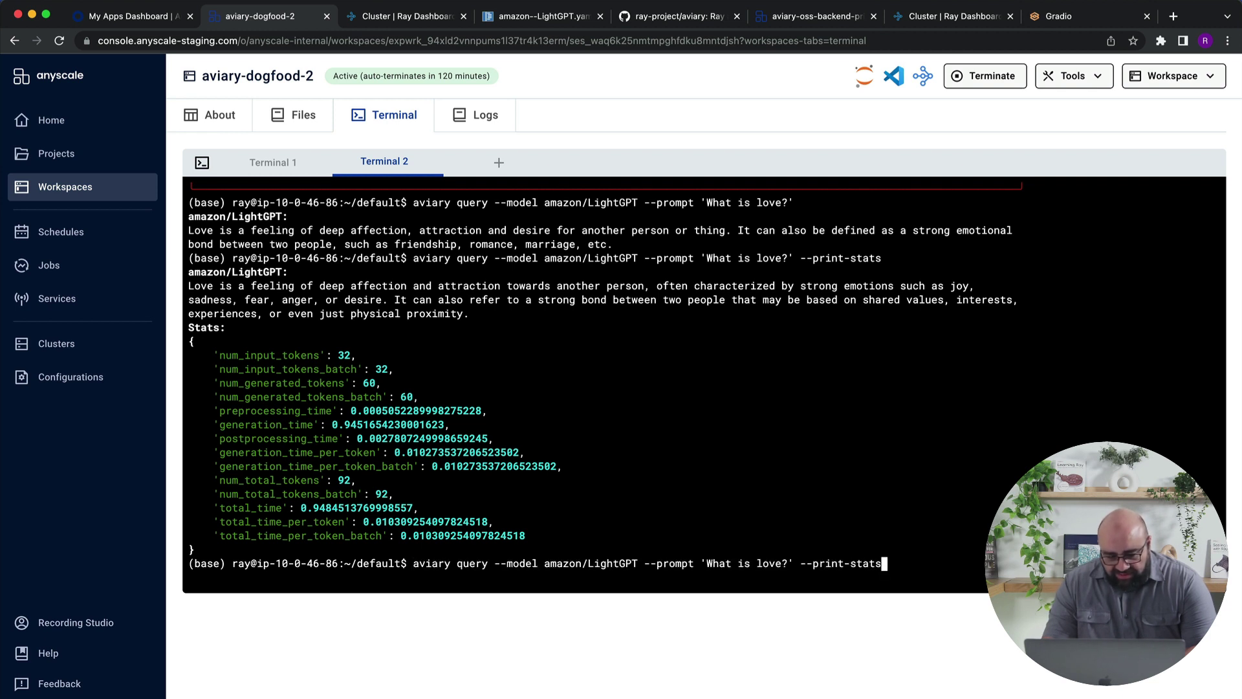
Add mosaicml/mpt-7b-chat and mosaicml/mpt-7b-instruct to the query and run all three models.
key(Left)
key(Left)
key(Left)
key(Left)
key(Left)
key(Left)
key(Left)
key(Left)
key(Left)
key(Left)
key(Left)
key(Left)
key(Left)
key(Left)
key(Left)
key(Left)
key(Left)
key(Left)
key(Left)
key(Left)
key(Left)
key(Left)
key(Left)
key(Left)
key(Left)
key(Left)
key(Left)
key(Left)
key(Left)
key(Left)
key(Left)
key(Left)
key(Left)
key(Left)
key(Left)
key(Left)
key(Left)
key(Left)
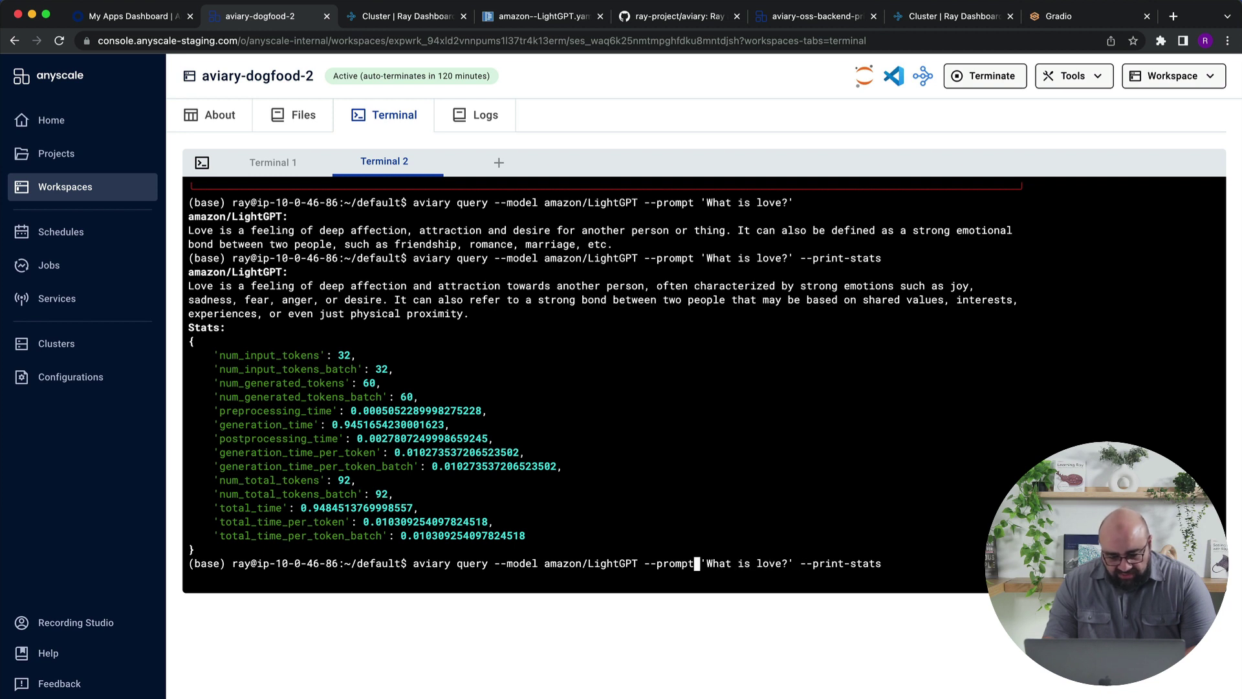
text(--model mosaicml/mpt-7b-chat )
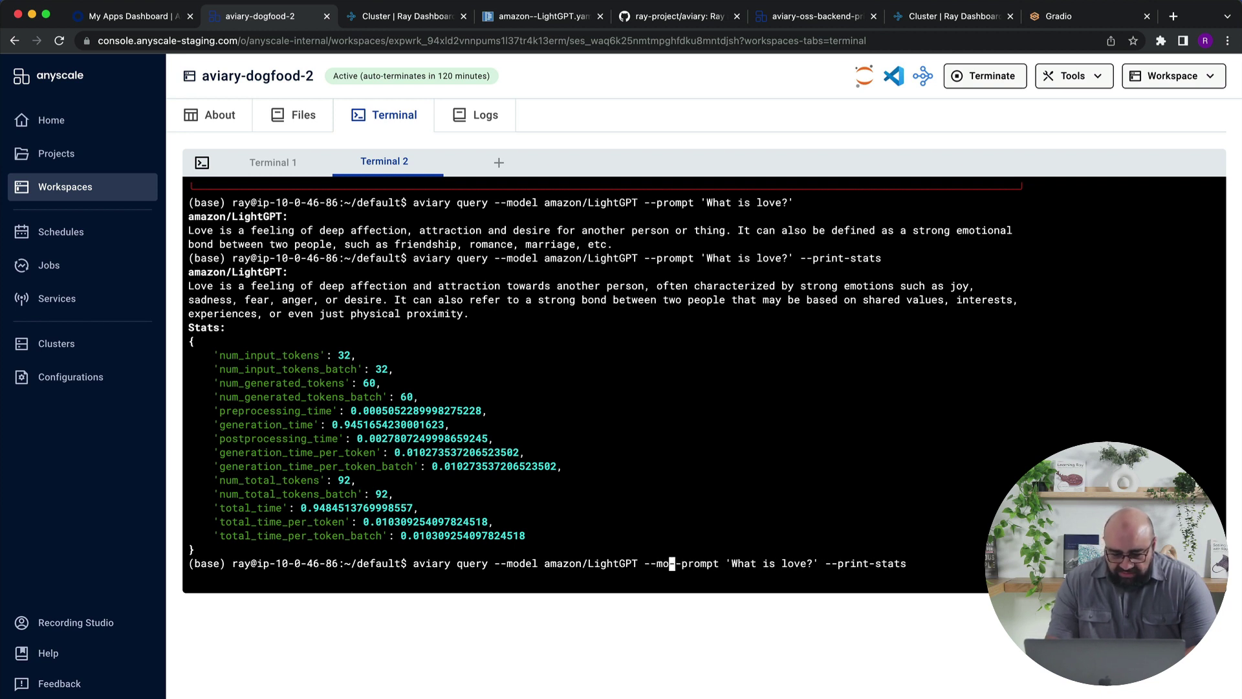
text(--model )
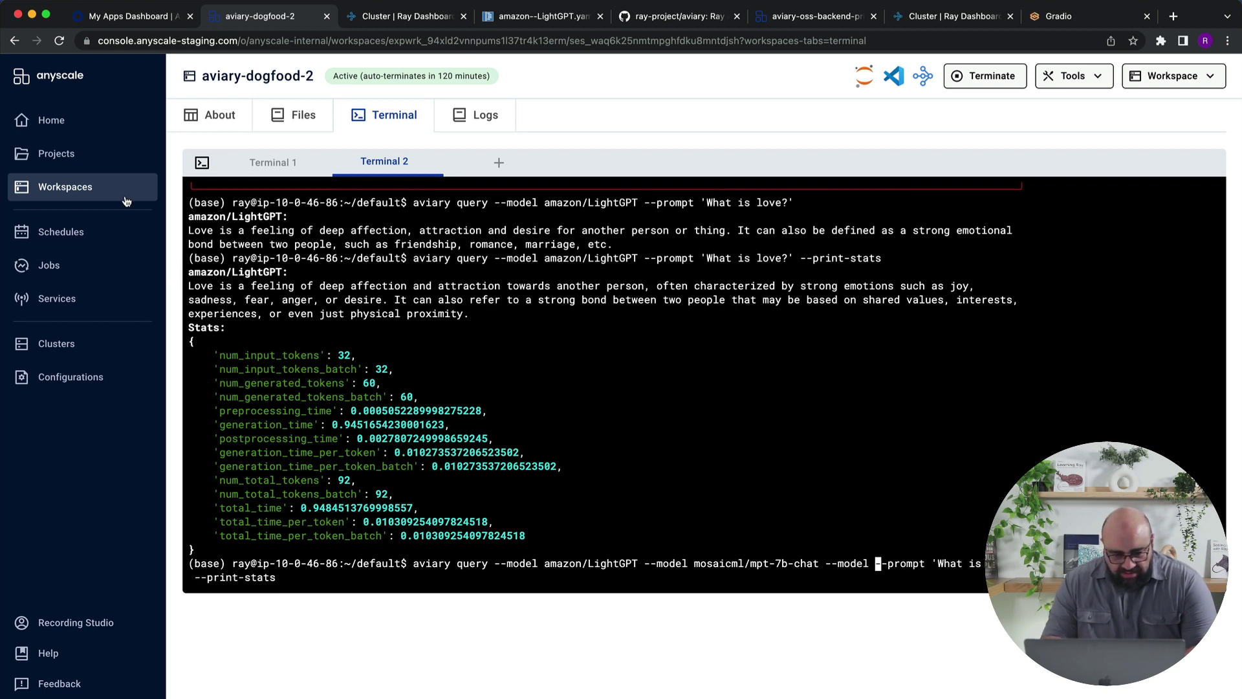
text(mosaicml/mpt-7b-instruct)
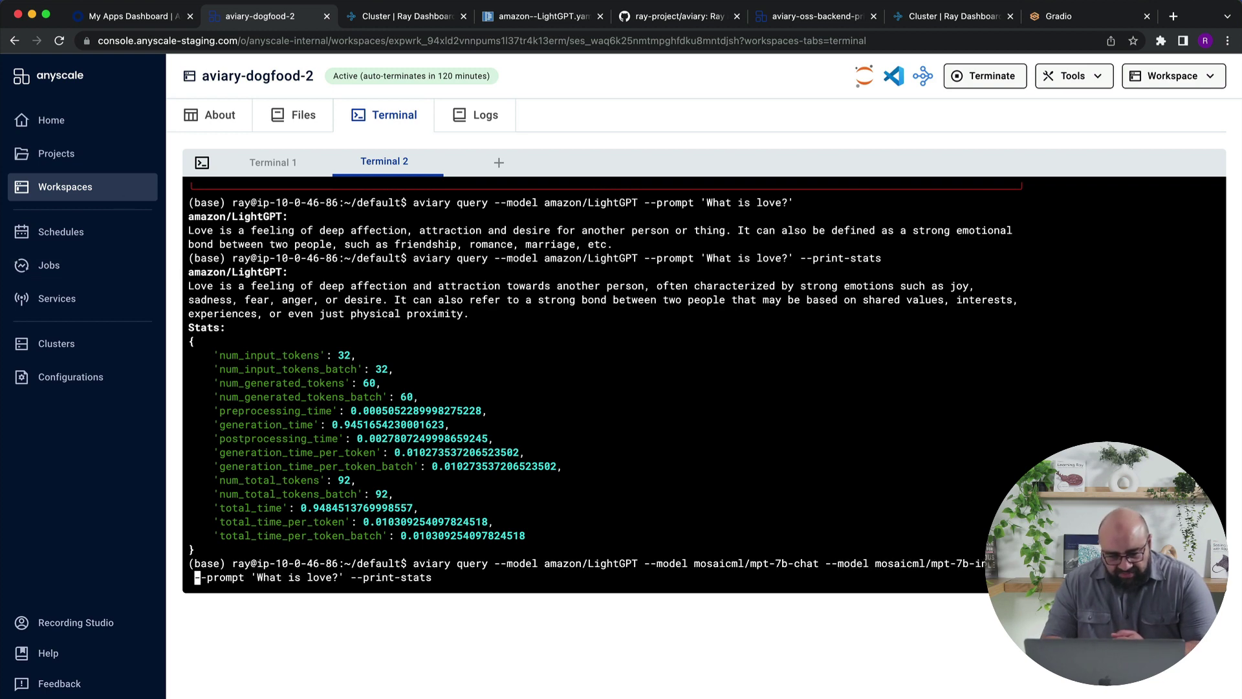
key(Return)
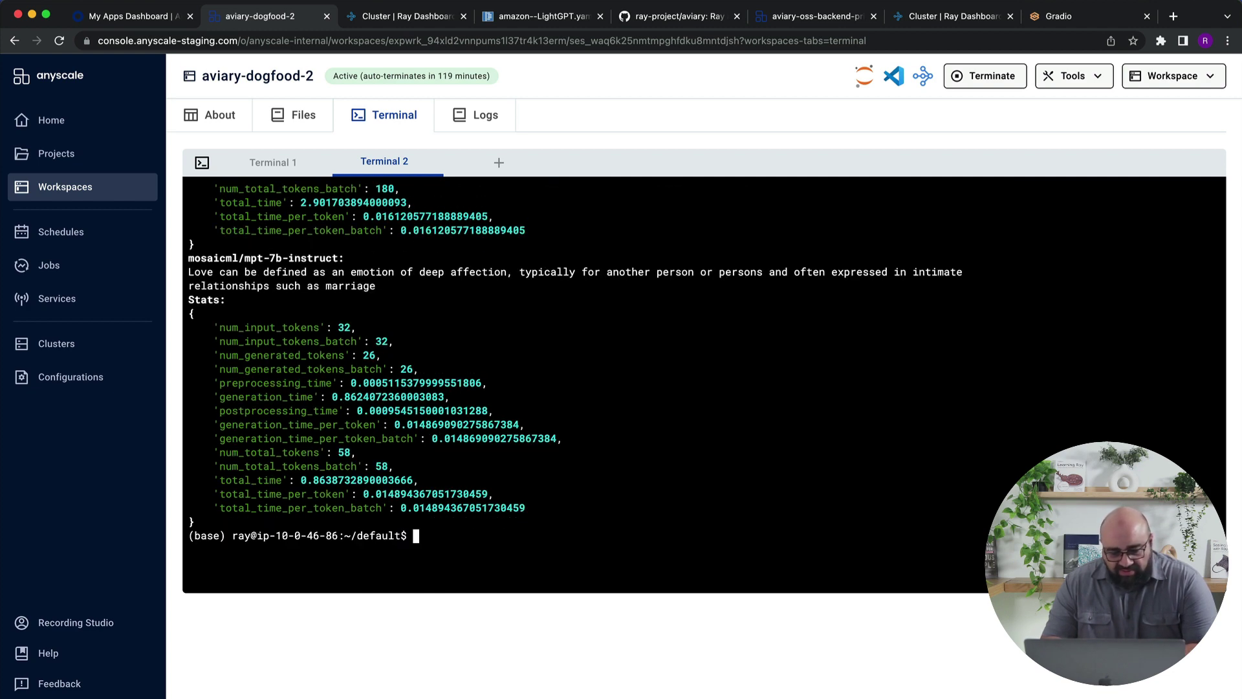
Review the three models' answers and stats, then recall the query with the cursor after 'aviary'.
scroll(449, 345, up, 5)
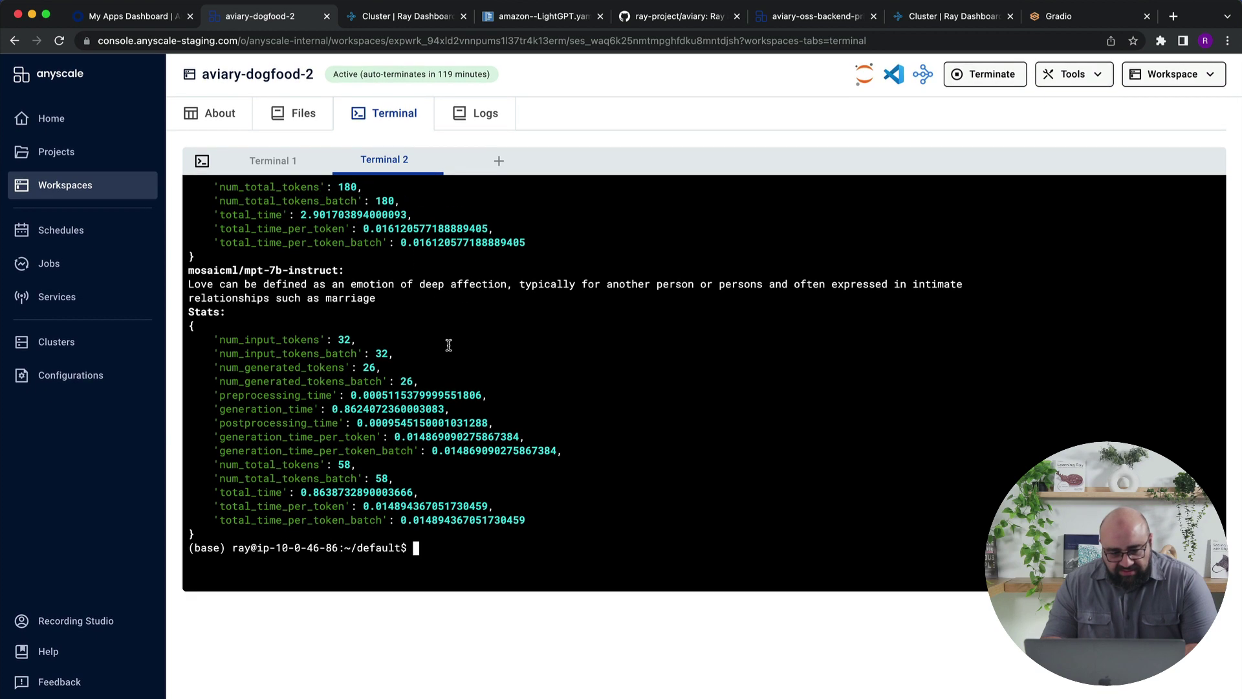
scroll(448, 344, up, 10)
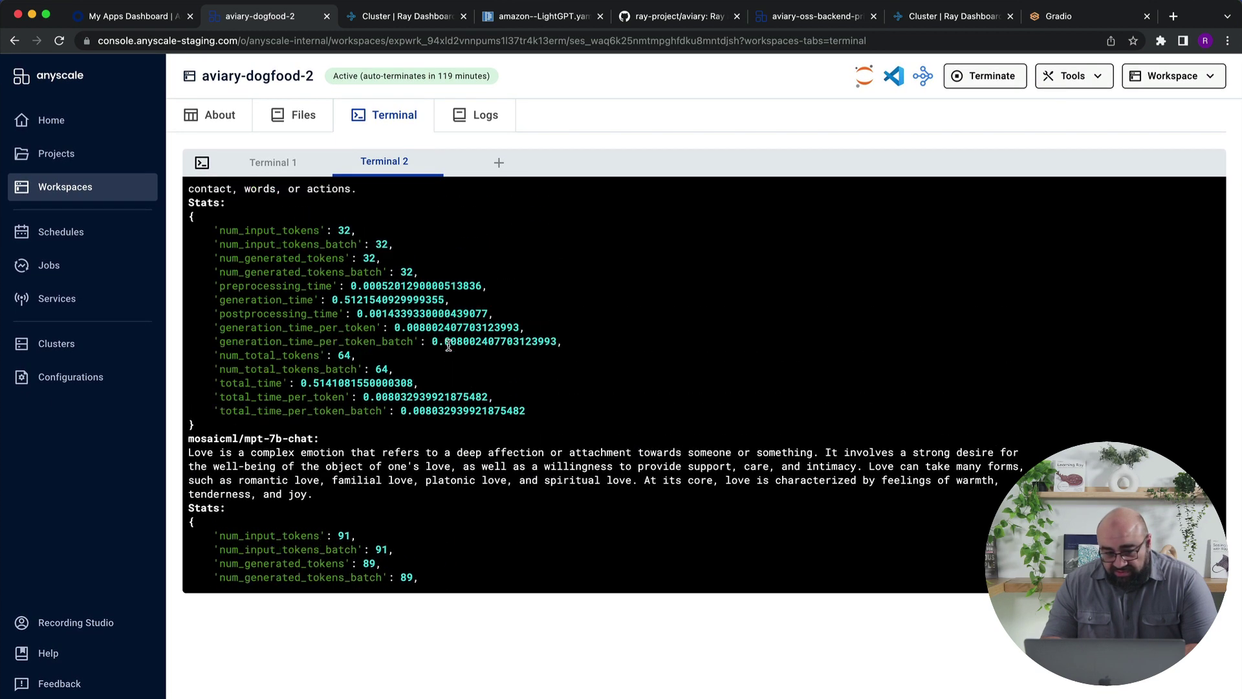
scroll(448, 345, up, 2)
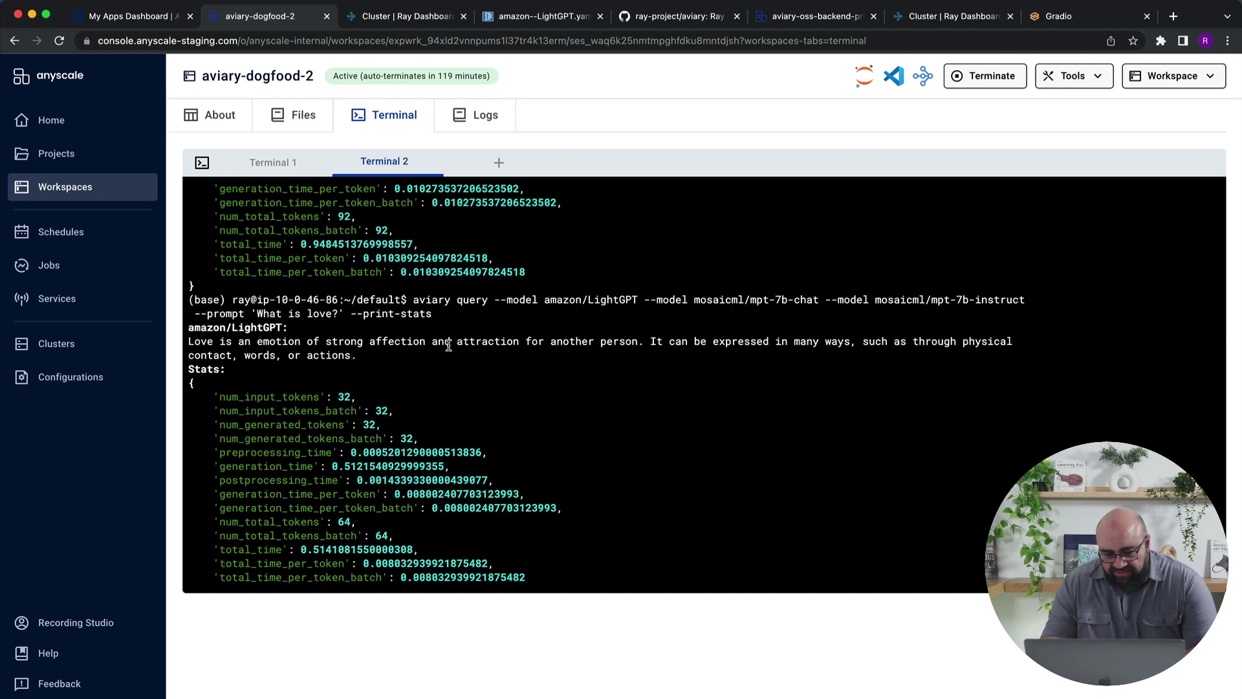
scroll(448, 345, down, 15)
key(Up)
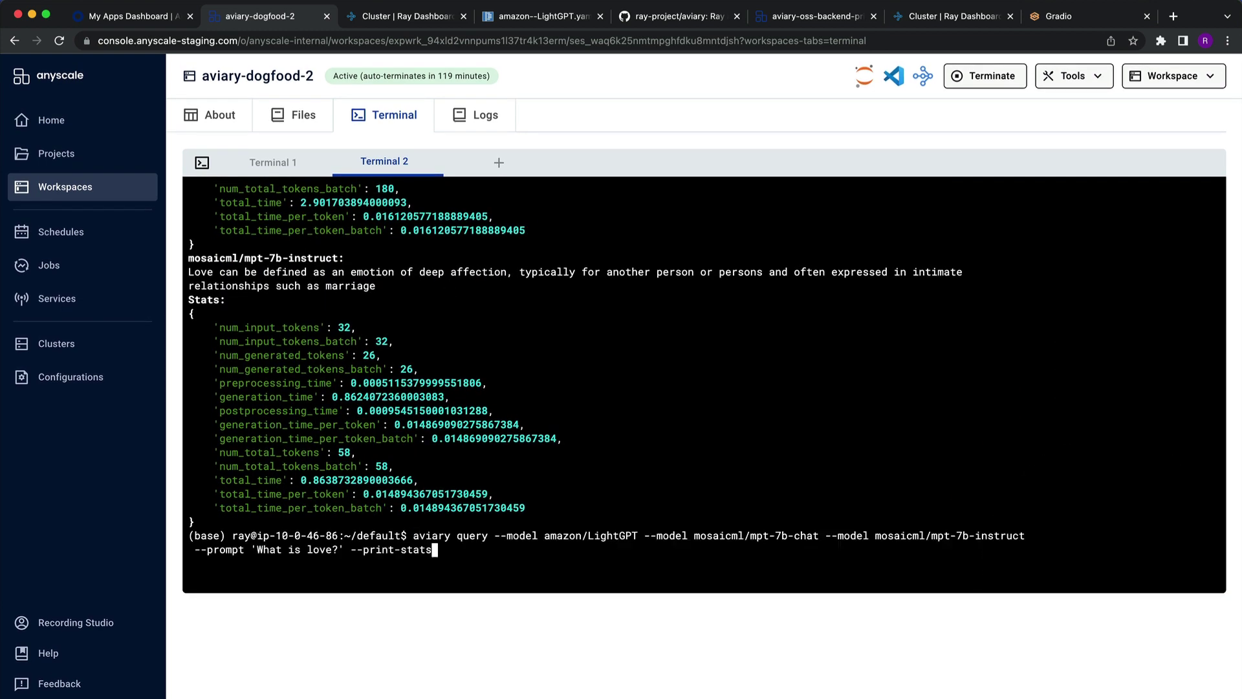
key(ctrl+a)
key(Right)
key(Right)
key(Right)
key(Right)
key(Right)
key(Right)
View the prompts in examples/qa-prompts.txt with less, then close the viewer.
key(ctrl+c)
text(le)
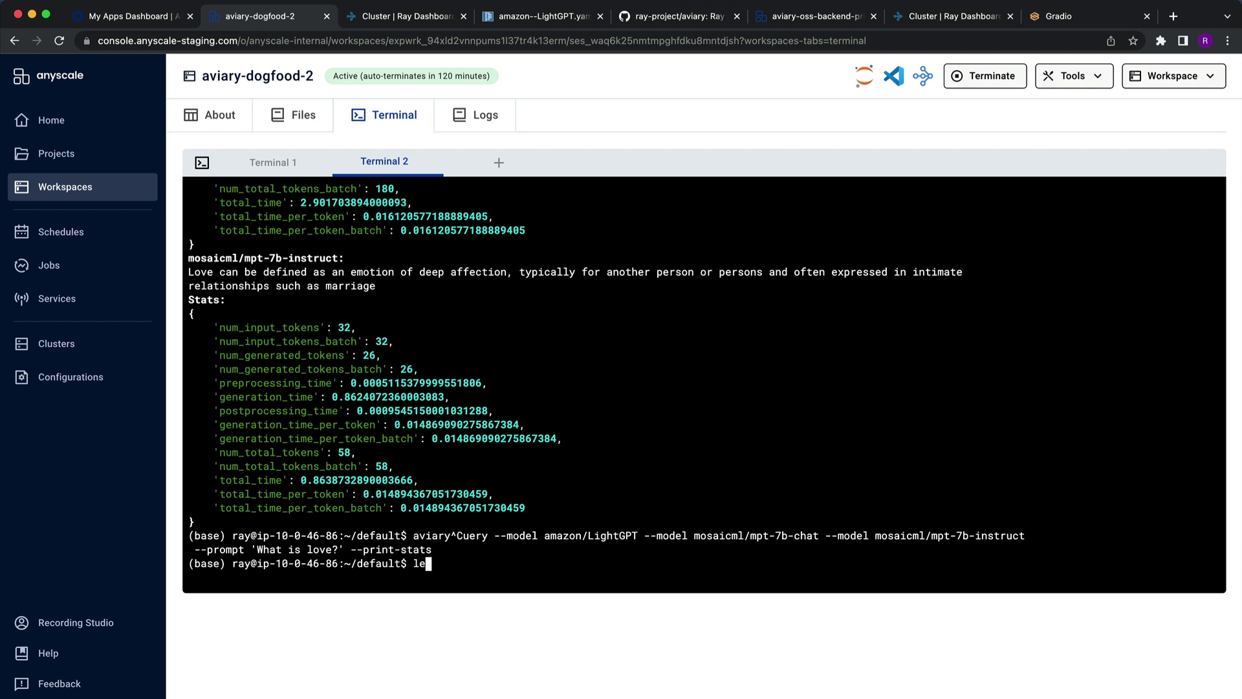
text(ss examples/q)
text(a)
key(Tab)
key(Return)
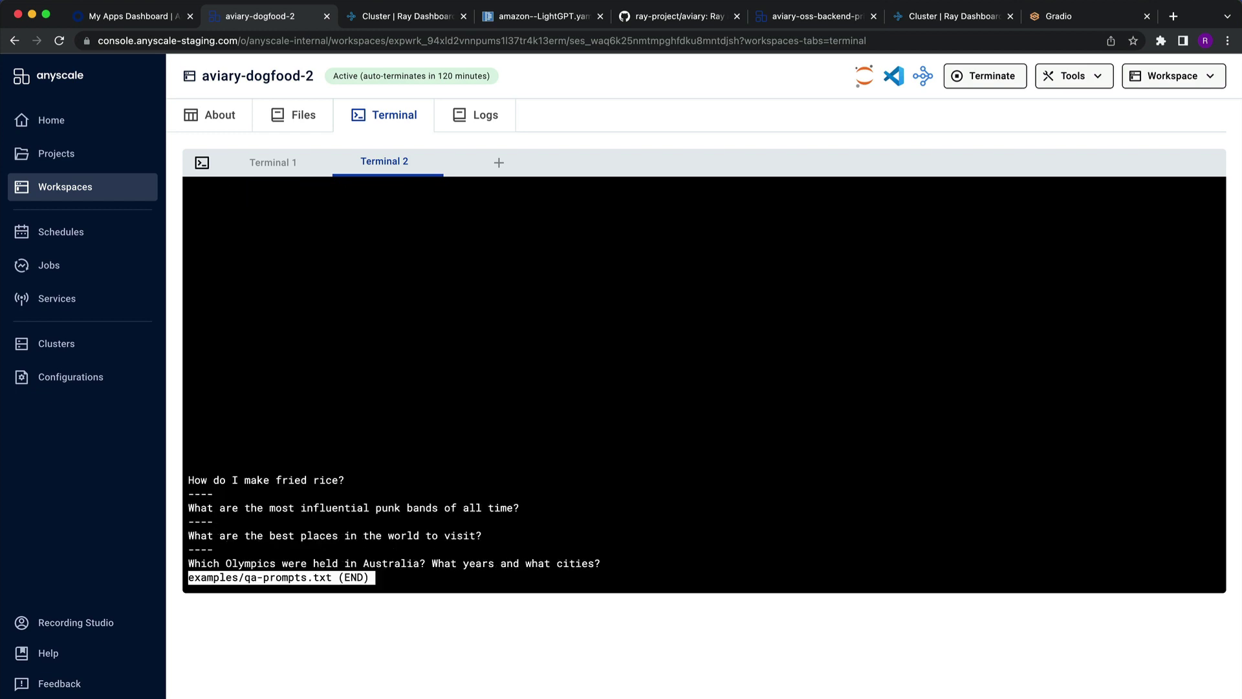
key(q)
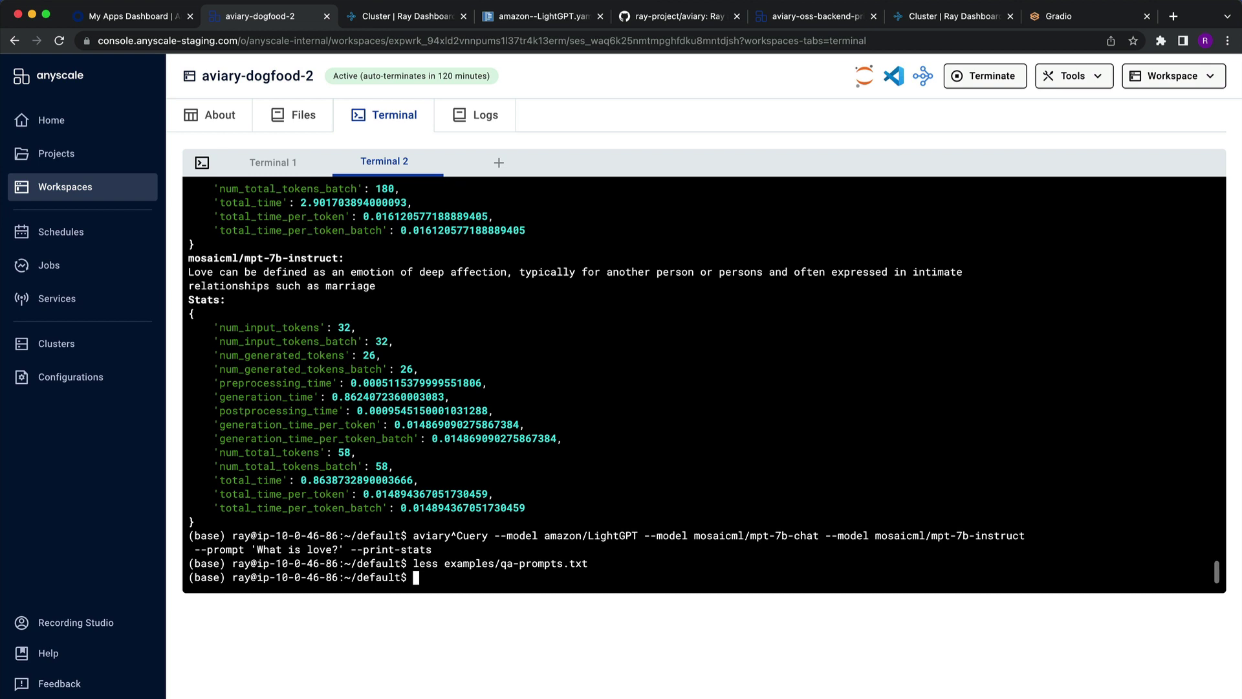
Turn the earlier query command into multi_query using --prompt-file=examples/qa-prompts.txt.
key(Up)
key(Up)
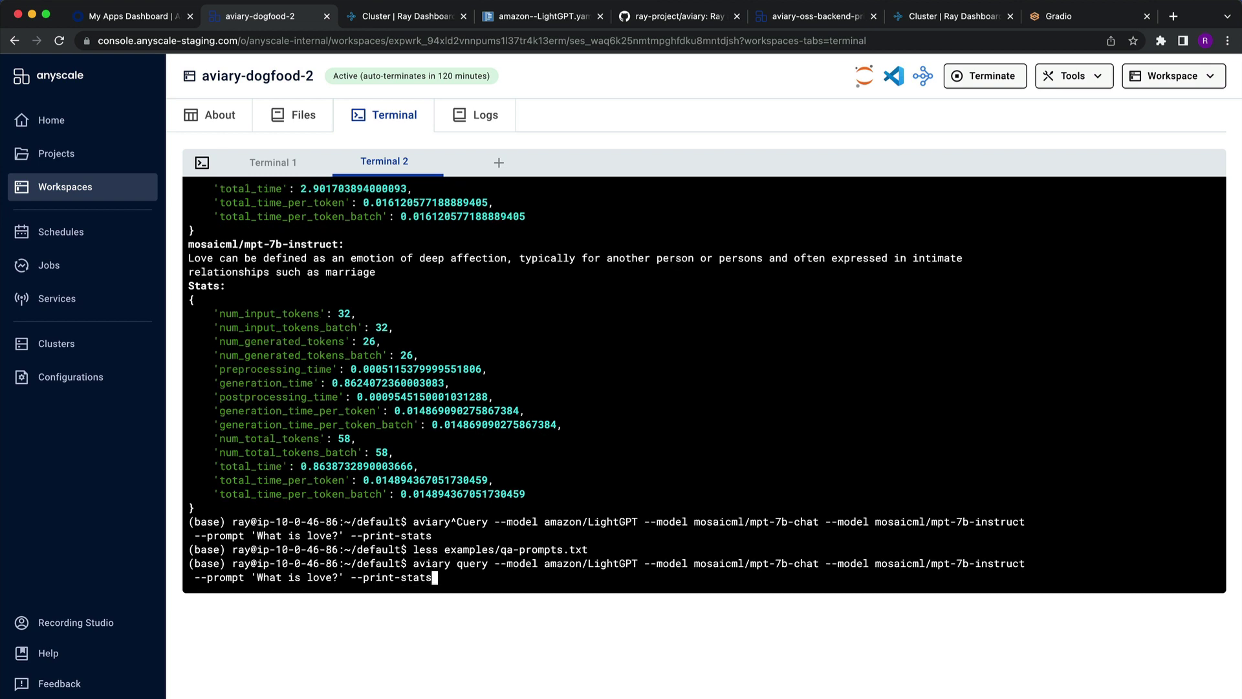
key(ctrl+a)
key(Right)
key(Right)
key(Right)
key(Right)
key(Right)
key(Right)
key(Right)
text(multi_)
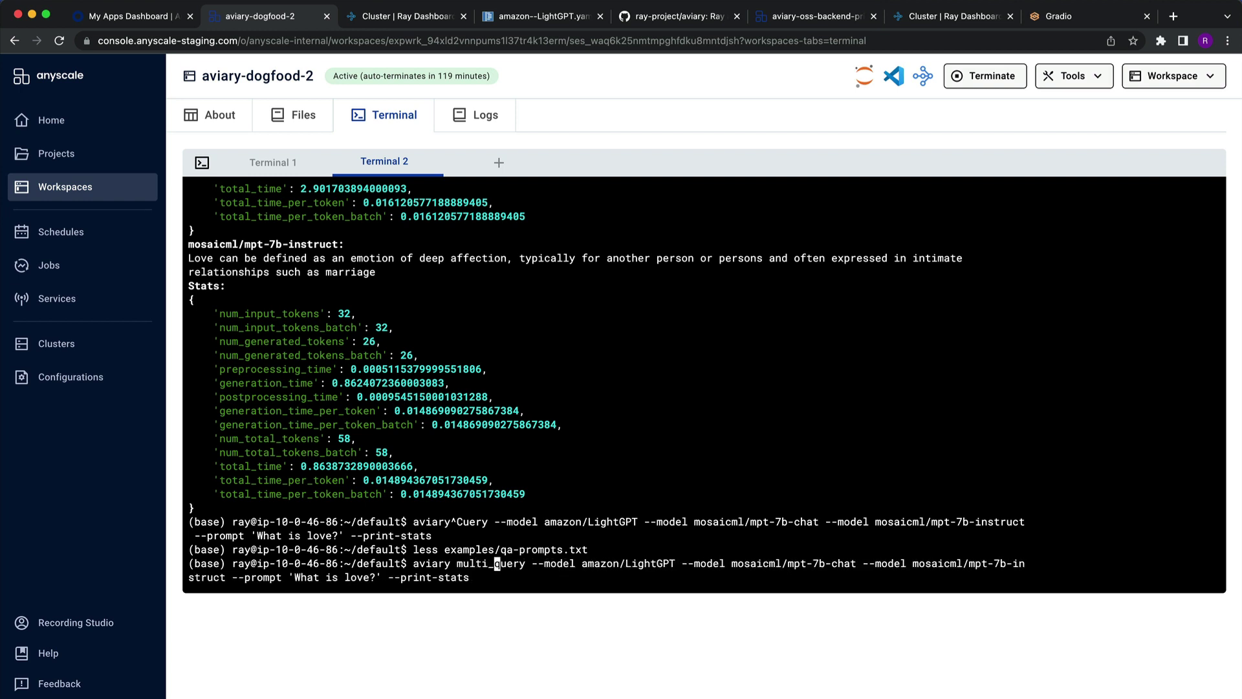
key(ctrl+e)
key(BackSpace)
key(BackSpace)
key(BackSpace)
key(BackSpace)
key(BackSpace)
key(BackSpace)
key(BackSpace)
key(BackSpace)
key(BackSpace)
key(BackSpace)
key(BackSpace)
key(BackSpace)
key(BackSpace)
key(BackSpace)
key(BackSpace)
key(BackSpace)
key(BackSpace)
key(BackSpace)
key(BackSpace)
key(BackSpace)
key(BackSpace)
key(BackSpace)
key(BackSpace)
key(BackSpace)
key(BackSpace)
key(BackSpace)
key(BackSpace)
key(BackSpace)
key(BackSpace)
key(BackSpace)
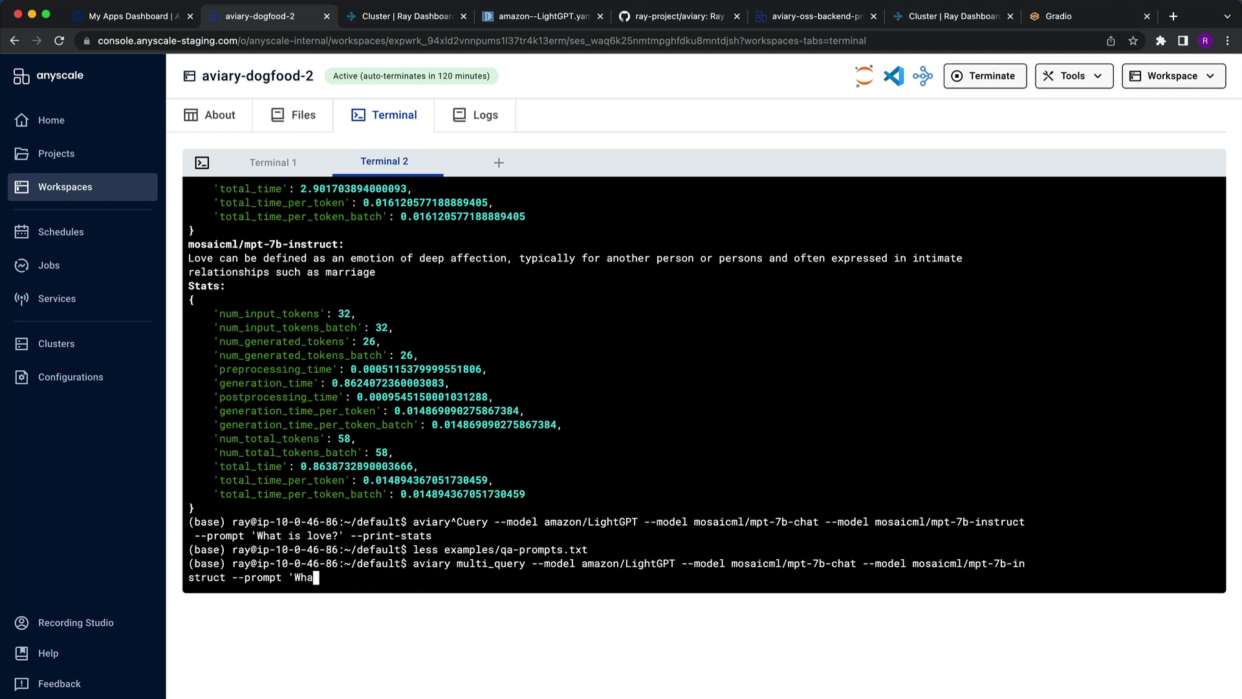
text(-file=examples/qa-prompts.txt)
Run aviary multi_query for the three models over all prompts in qa-prompts.txt.
key(Return)
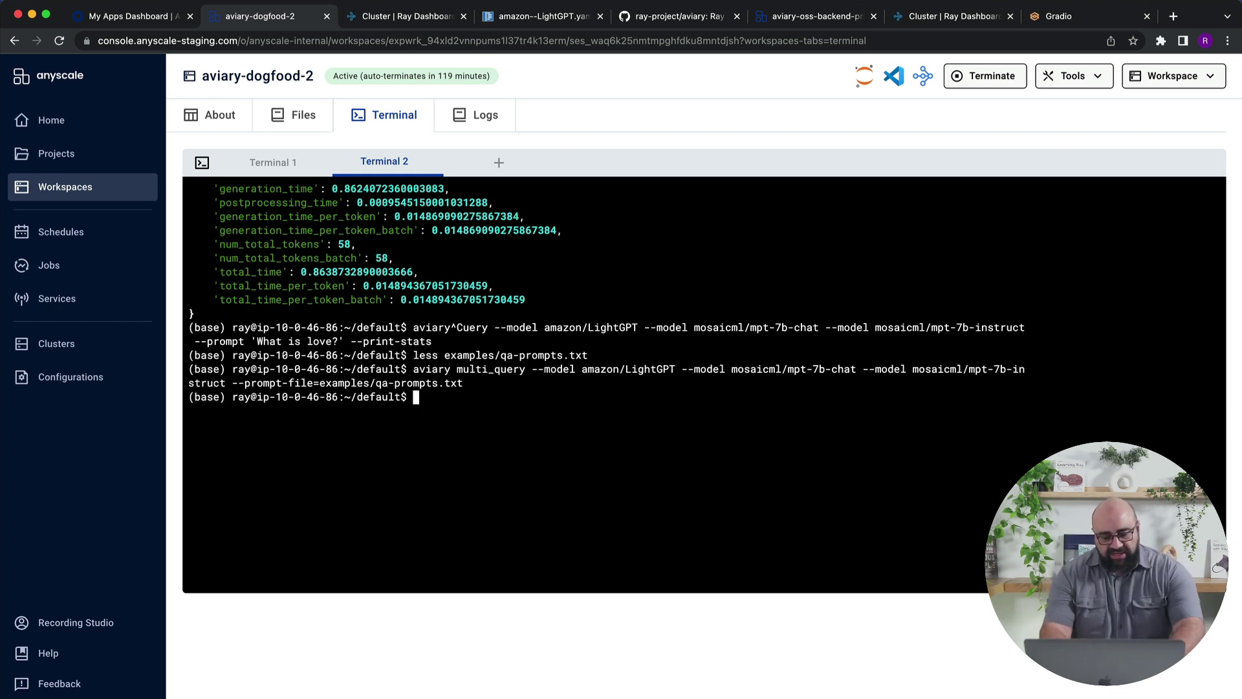
text(le)
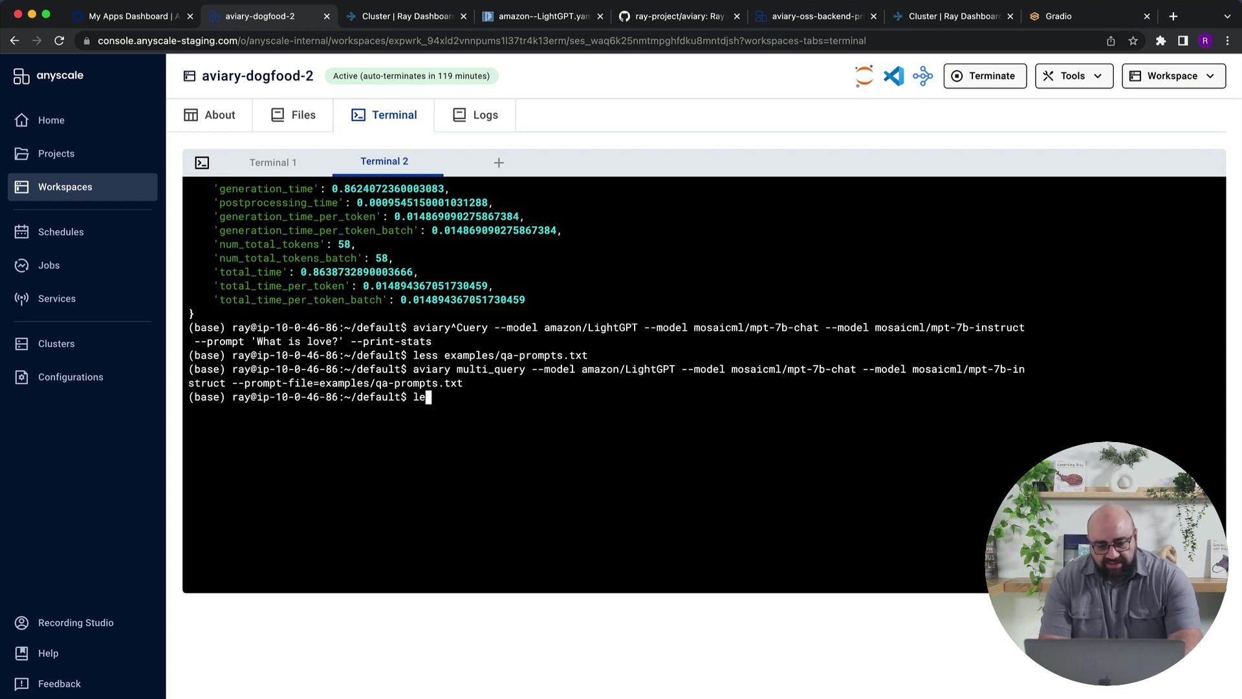
text(ss aviary-output.json)
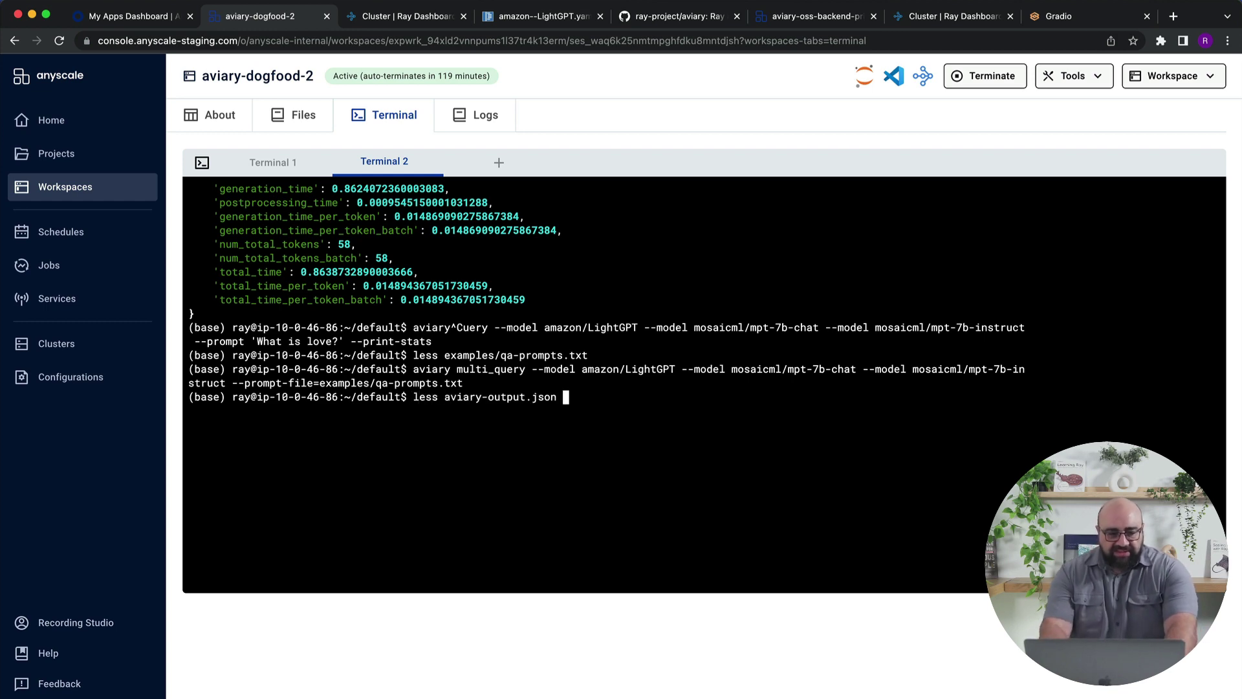
key(Return)
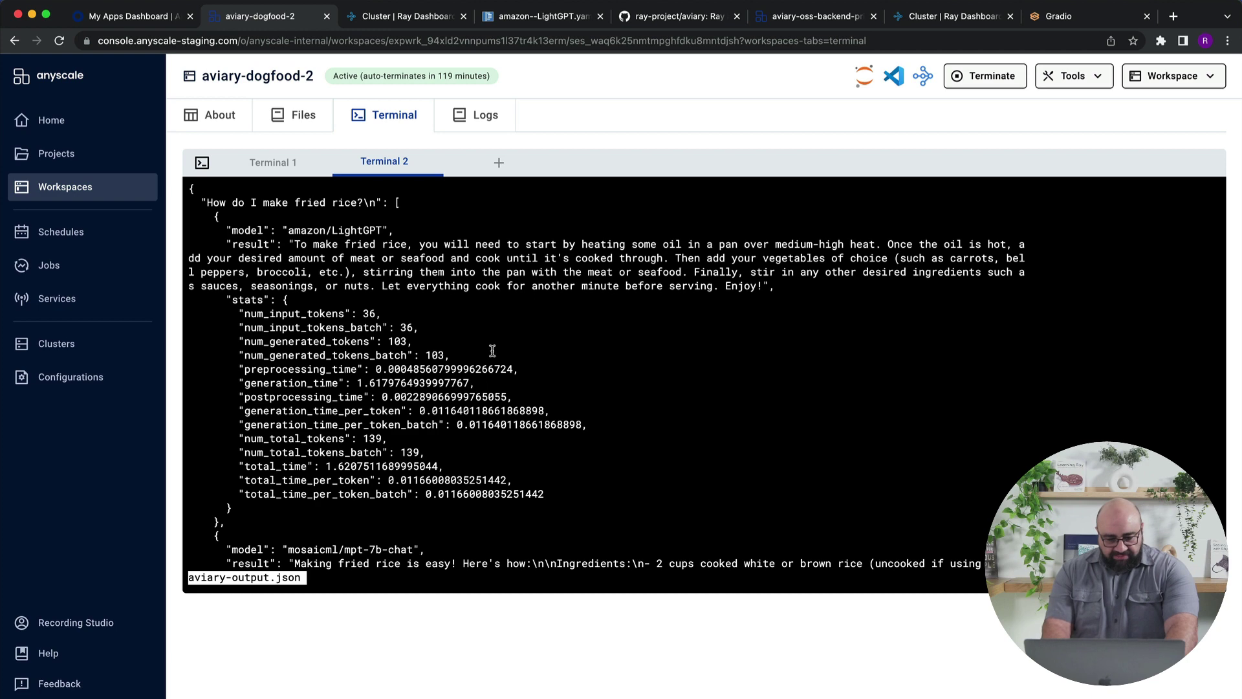
key(space)
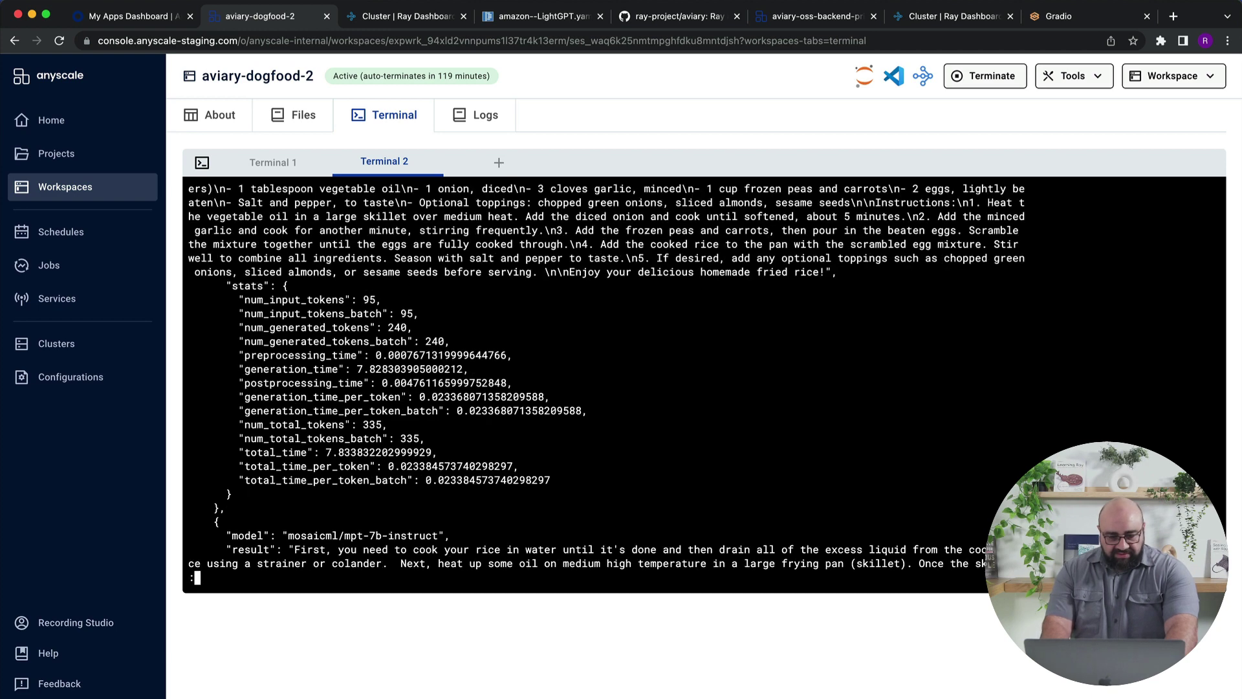
key(space)
key(space)
key(space)
key(space)
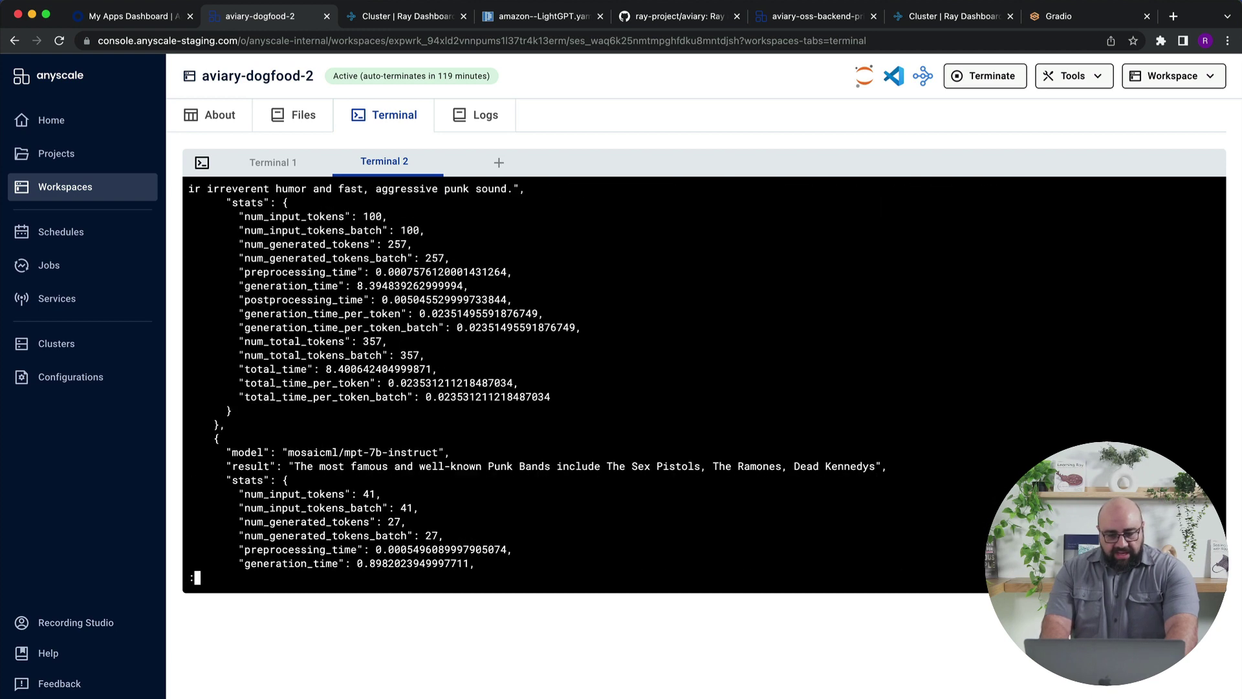
key(space)
key(space)
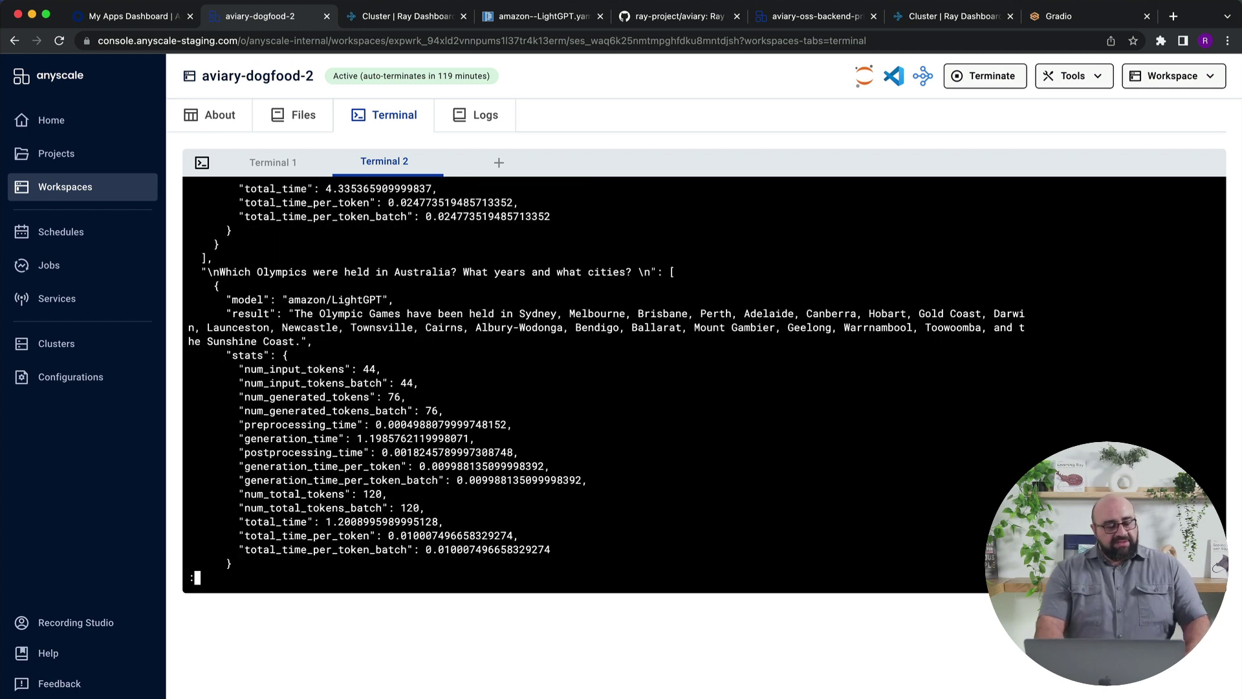
key(q)
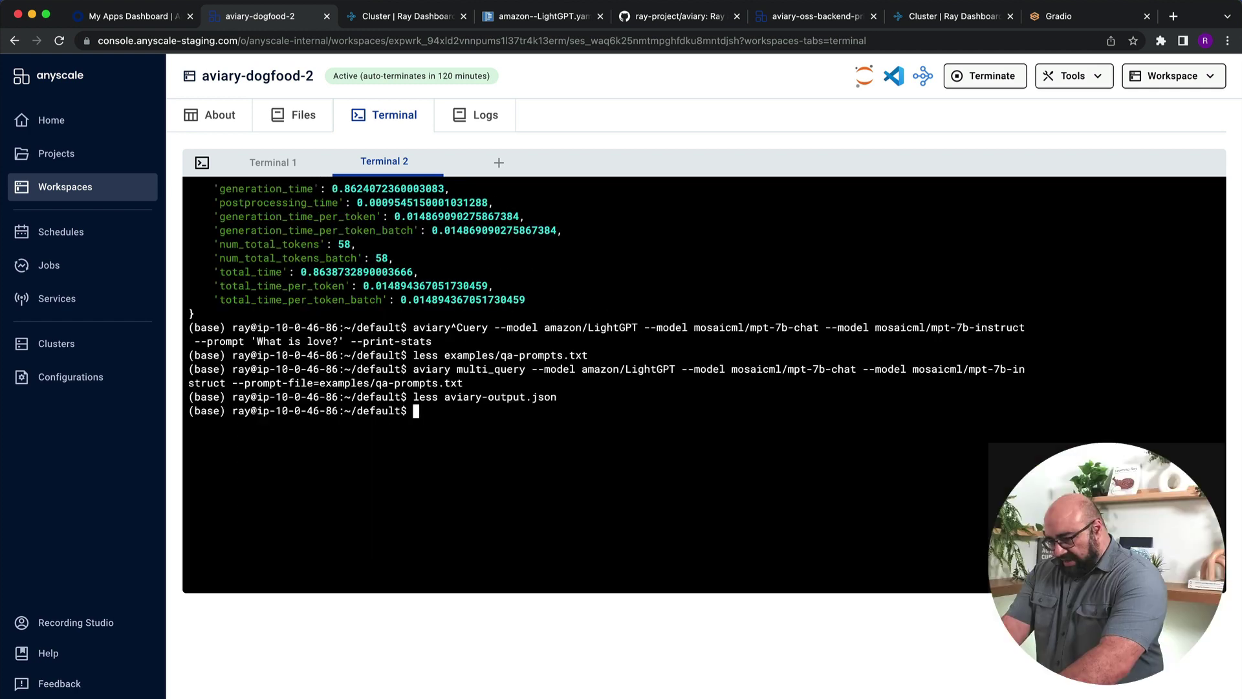
Show the aviary evaluate --help options, then leave 'aviary evaluate' ready at the prompt.
text(aviary ev)
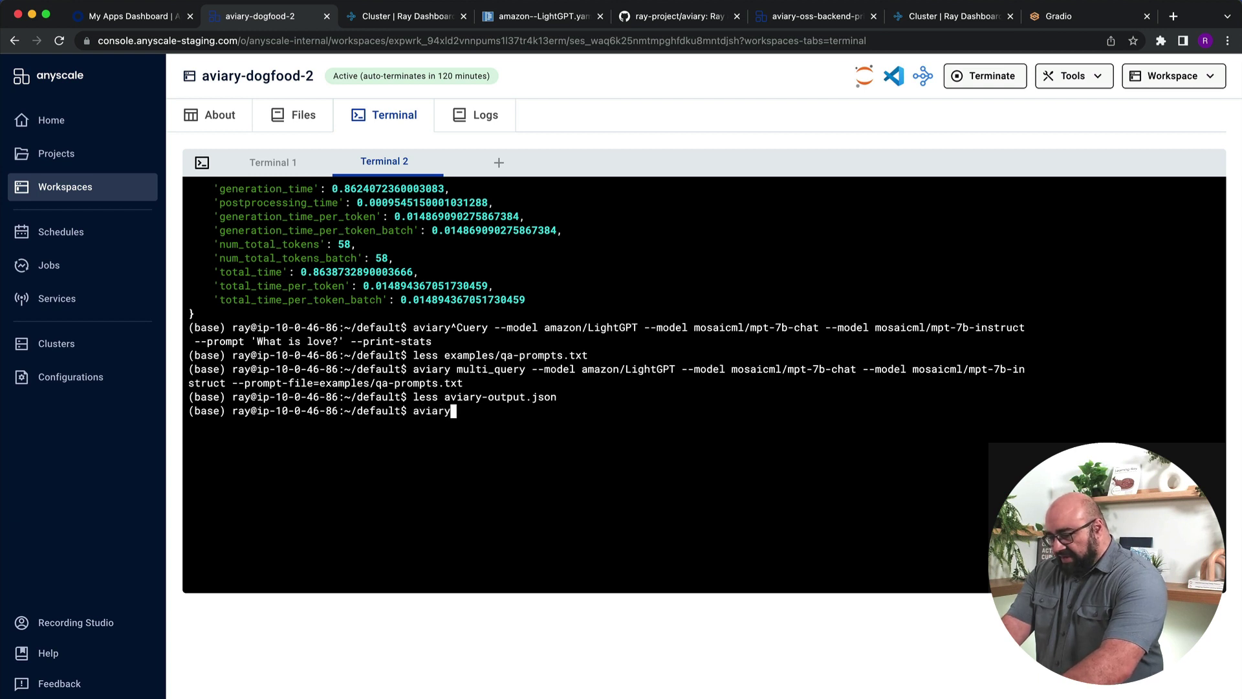
text(te --help)
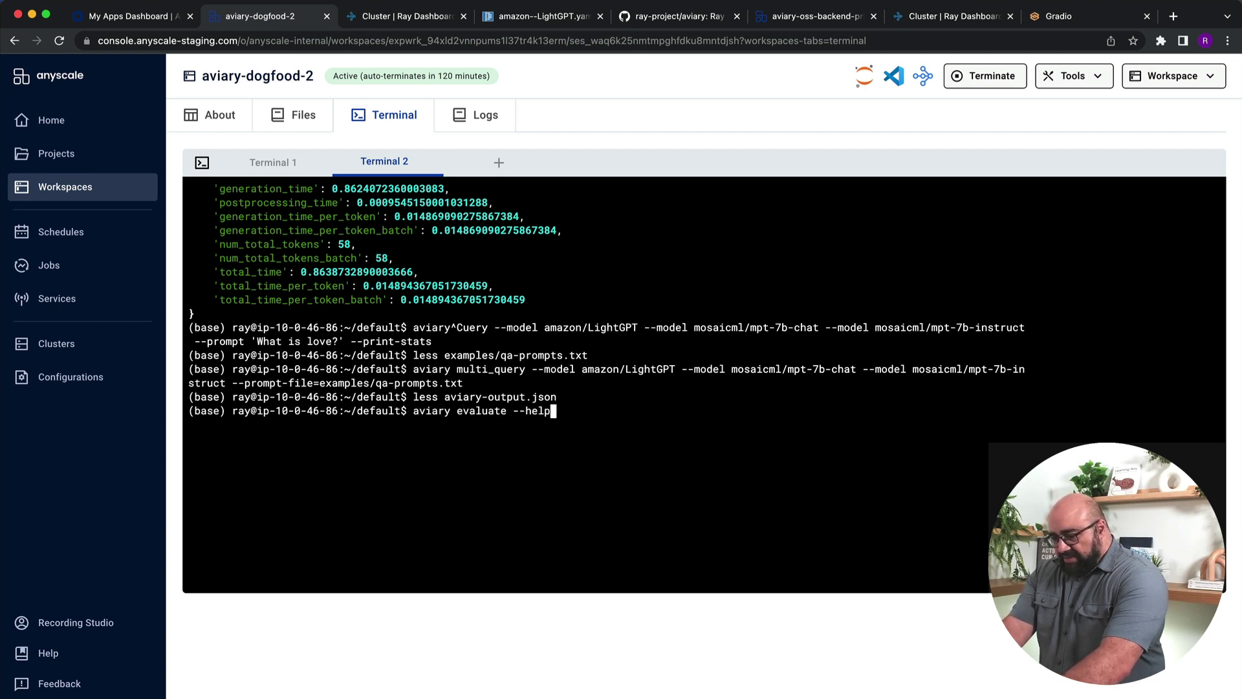
key(Return)
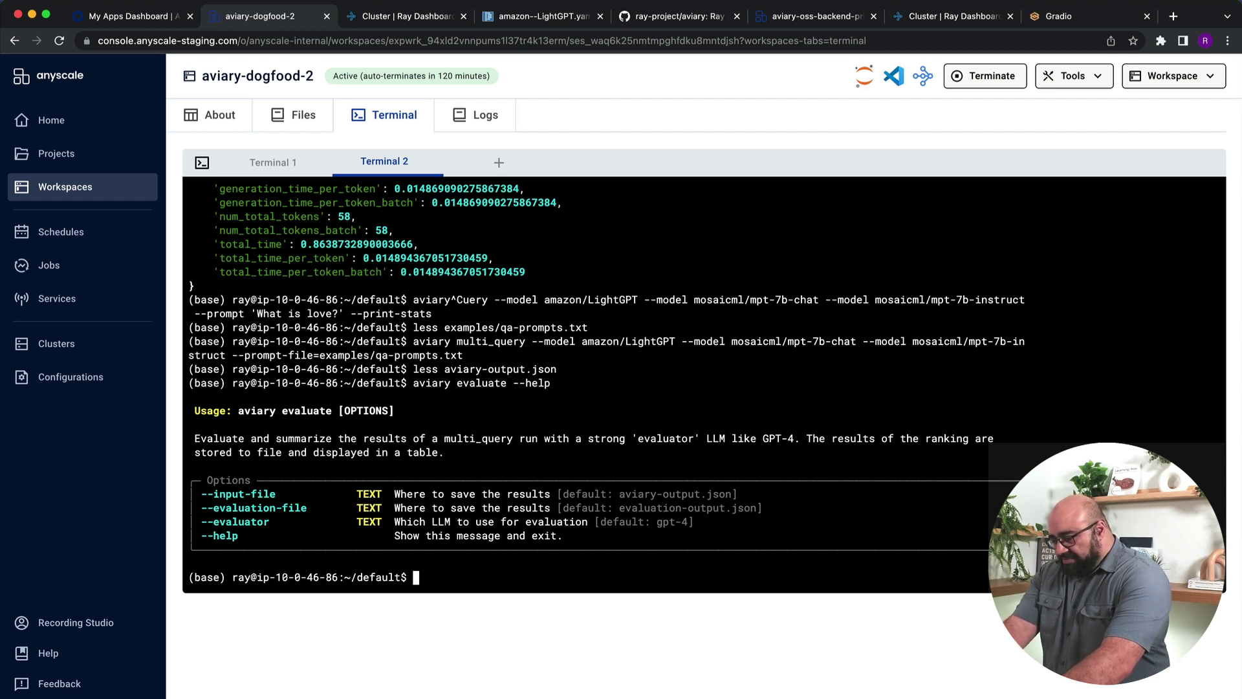
key(Up)
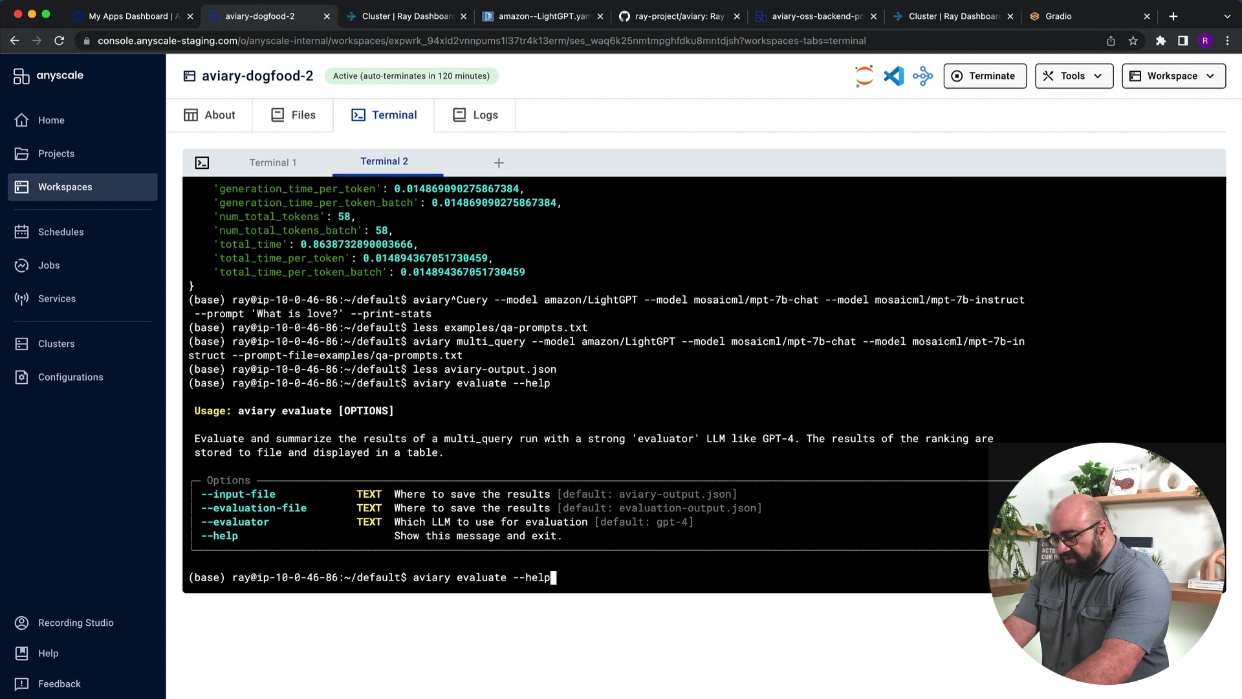
key(BackSpace)
key(BackSpace)
key(BackSpace)
key(BackSpace)
key(BackSpace)
key(BackSpace)
key(BackSpace)
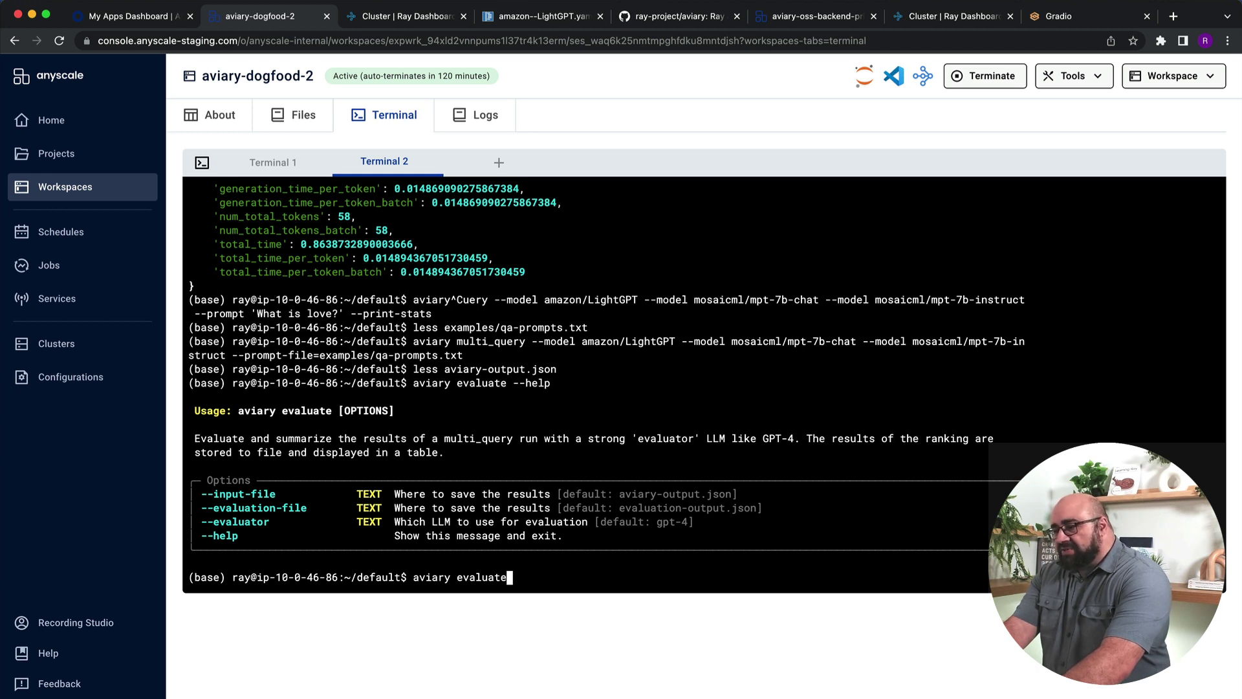
Run aviary evaluate so gpt-4 ranks each prompt's three model responses in tables.
key(Return)
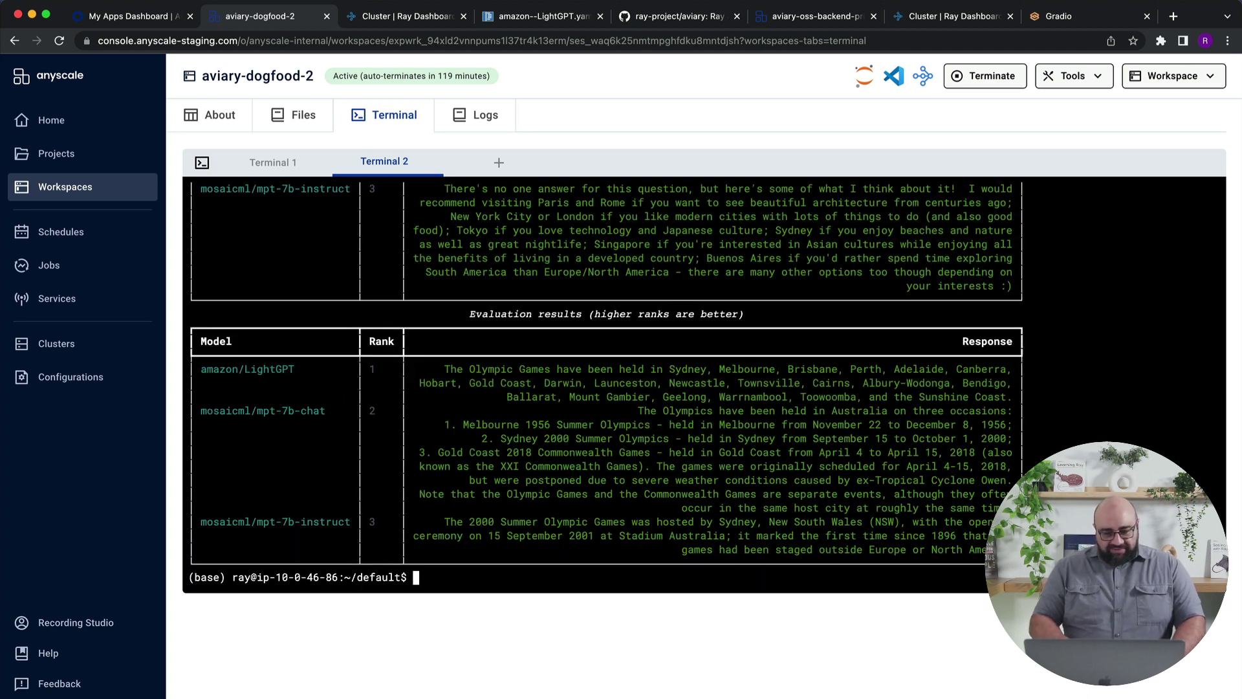
scroll(378, 343, up, 3)
scroll(378, 344, up, 10)
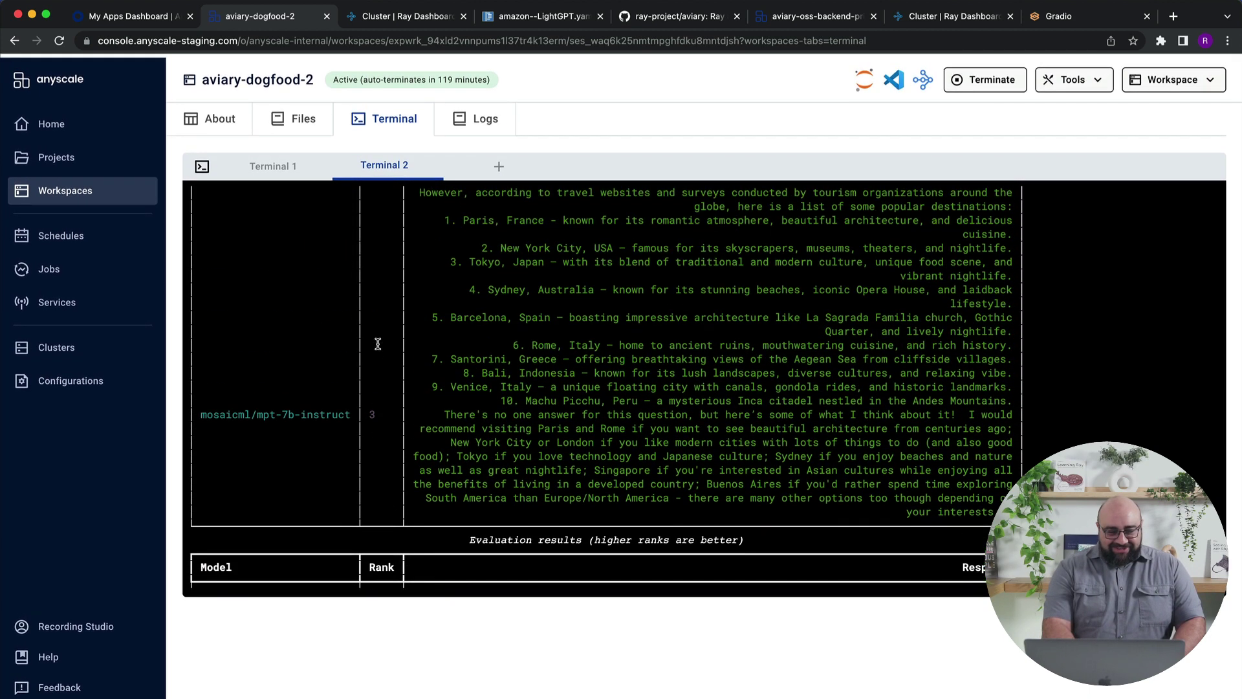
scroll(378, 343, up, 15)
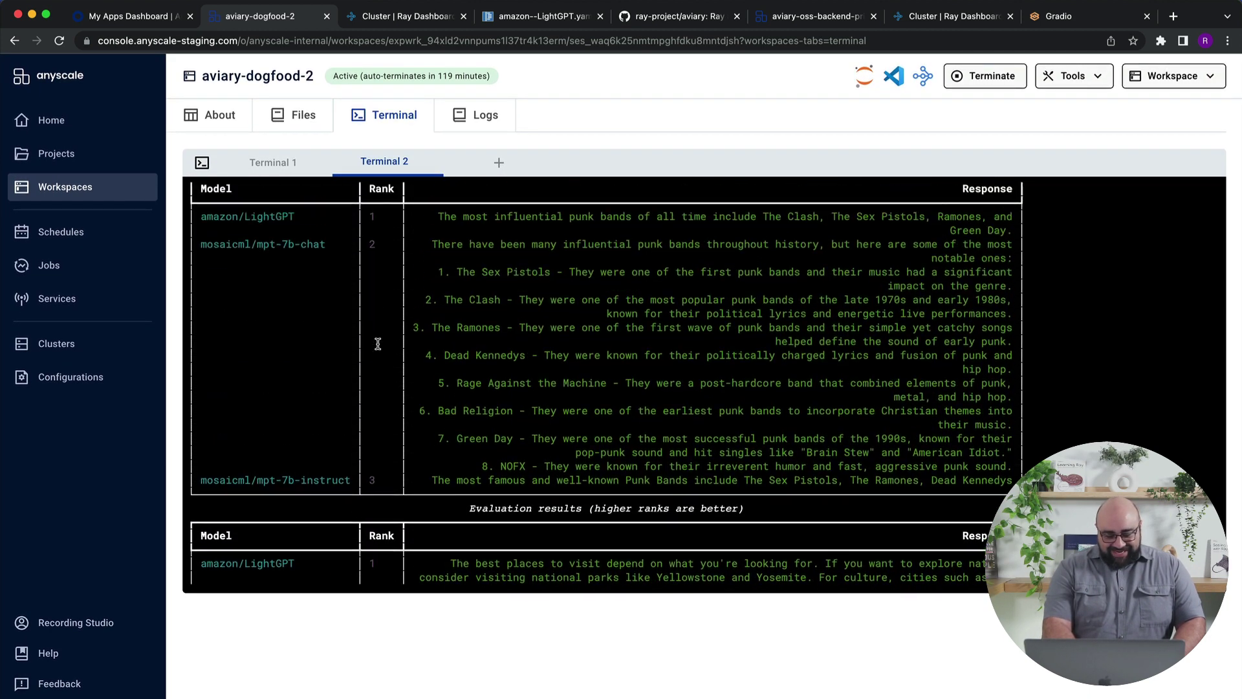
scroll(378, 343, up, 15)
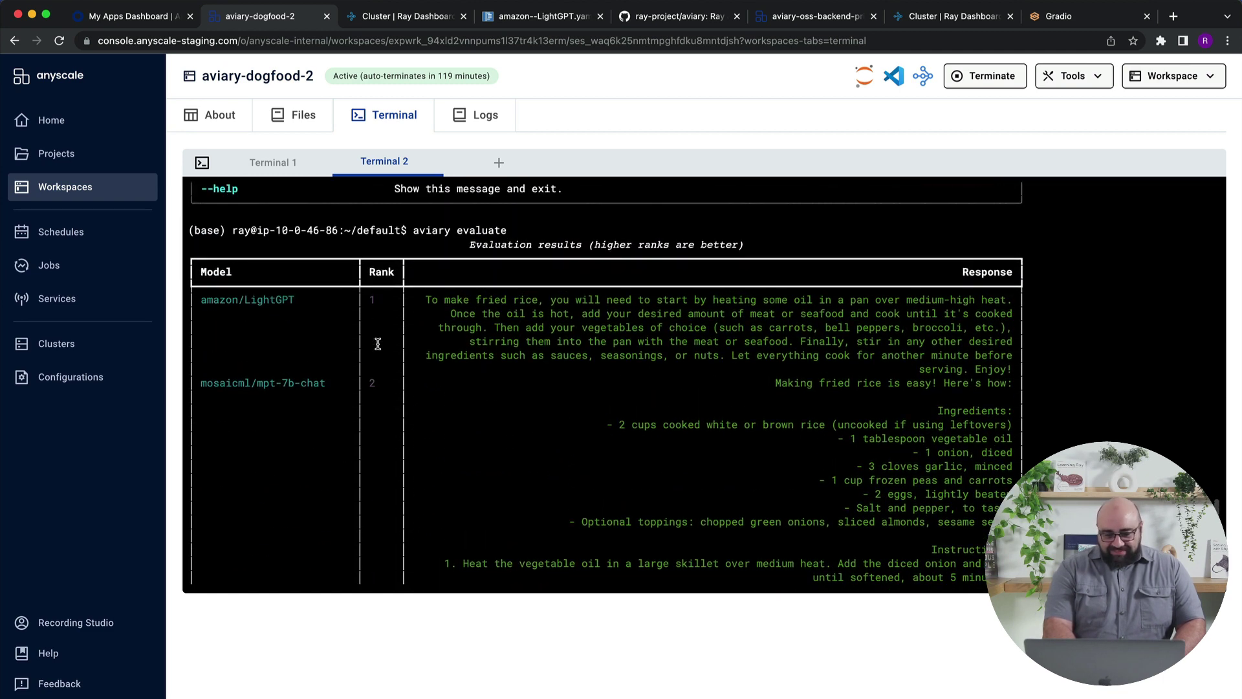
scroll(384, 385, down, 2)
scroll(384, 385, down, 15)
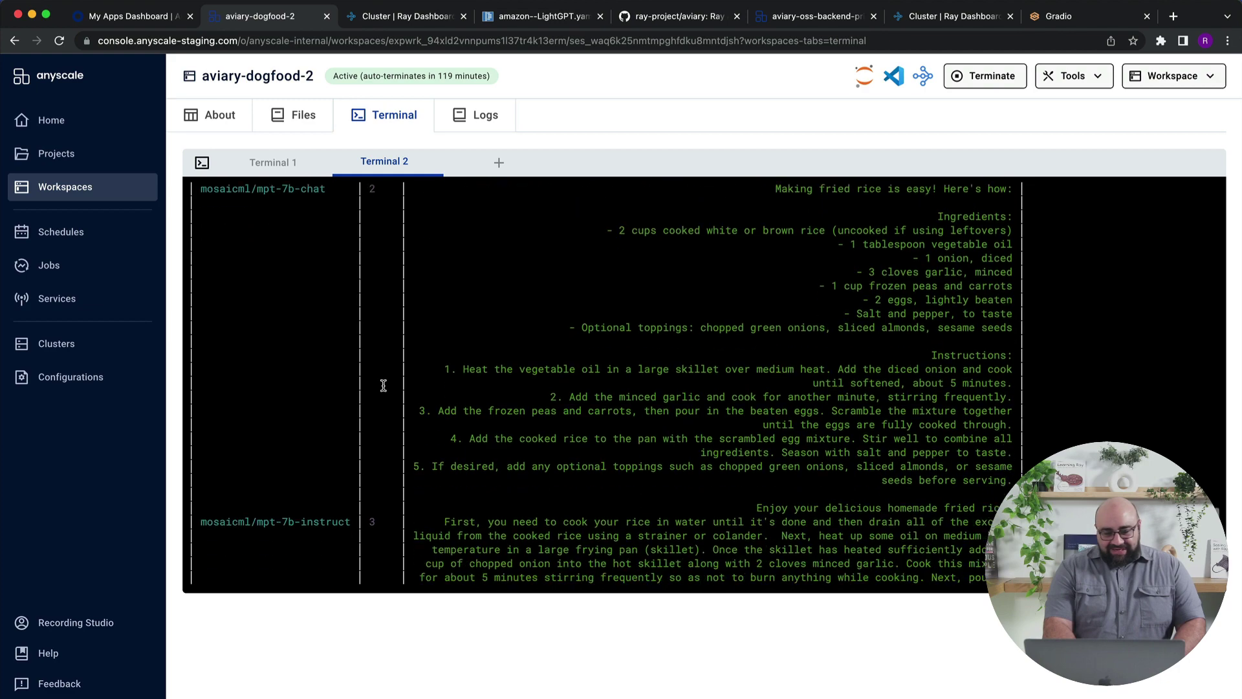